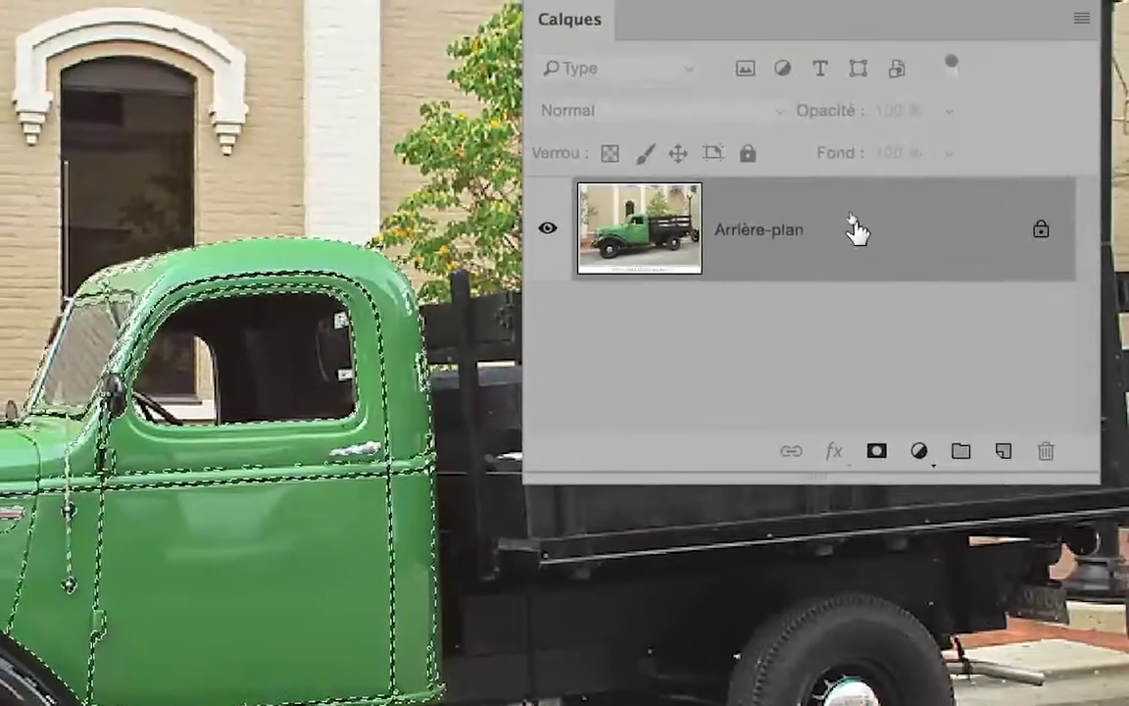
Duplicate the Arrière-plan layer, keeping the truck bodywork selection active
left_click_drag(906, 303, 906, 303)
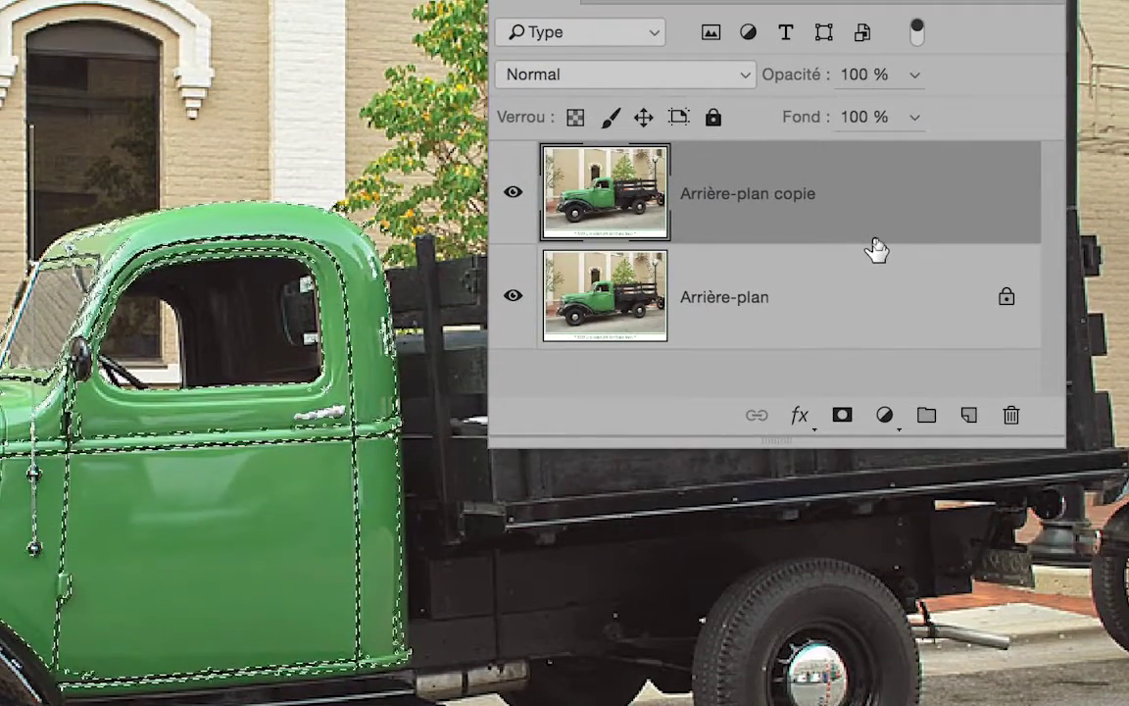
left_click_drag(875, 248, 882, 233)
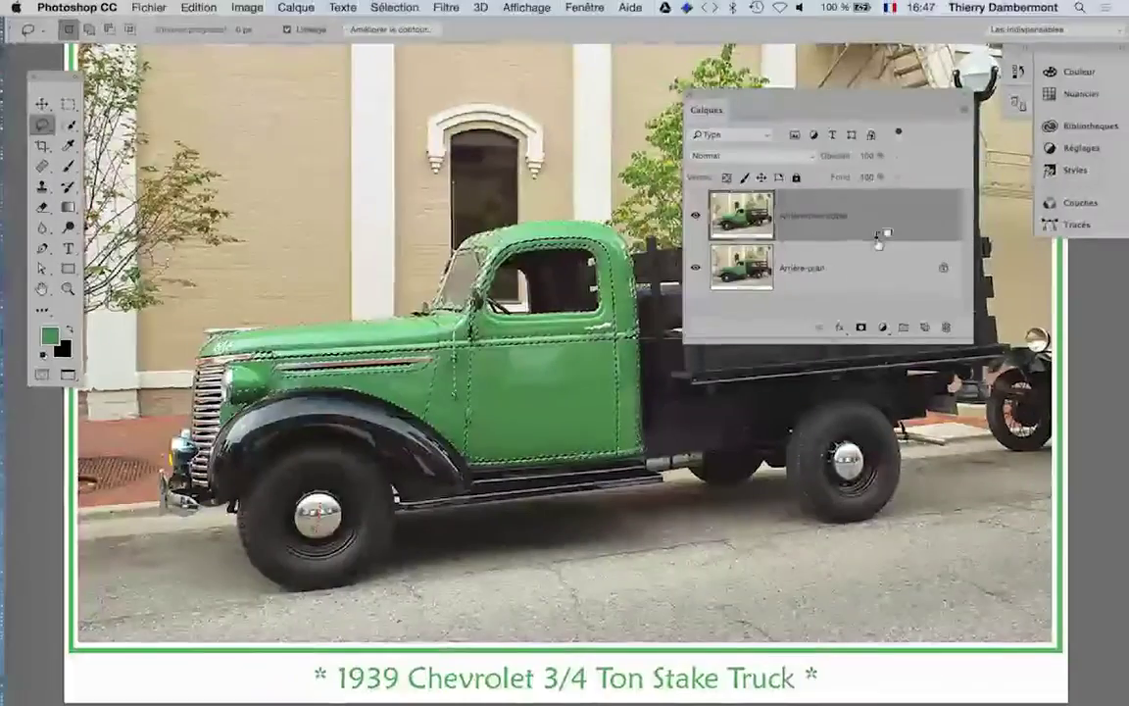
Start the Correspondance de la couleur adjustment on the layer copy and choose holguin-cuba-0017.jpg as the source
left_click_drag(525, 245, 448, 142)
left_click(251, 8)
mouse_move(323, 51)
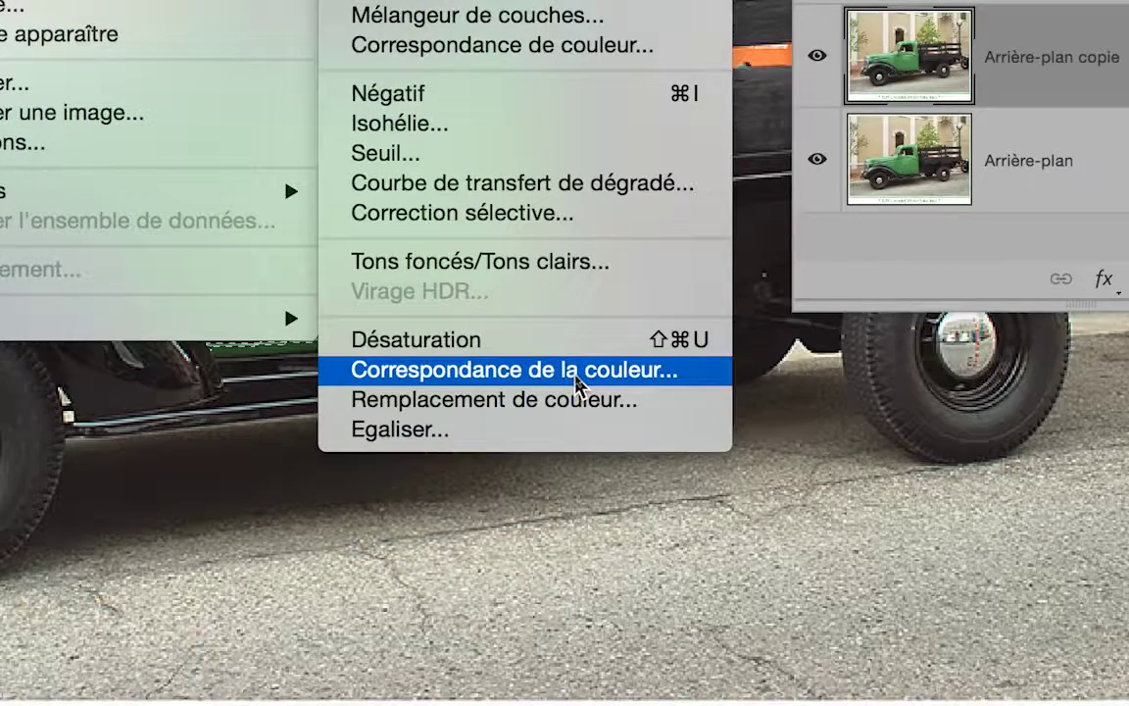
left_click(577, 381)
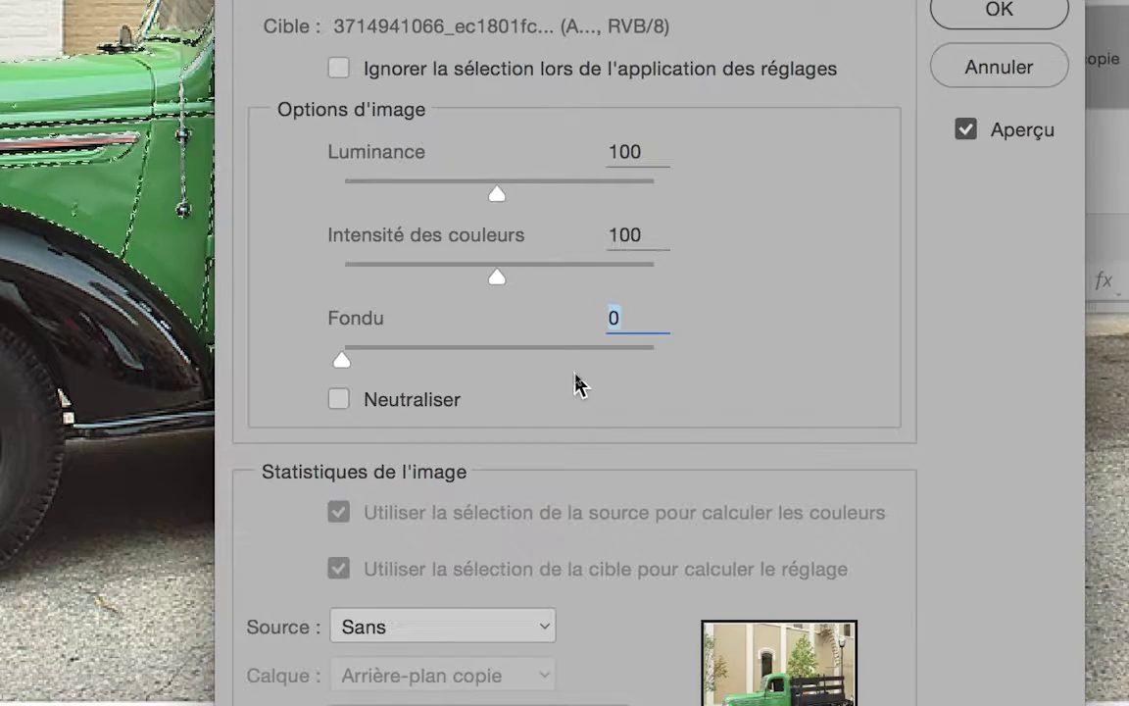
key("alt")
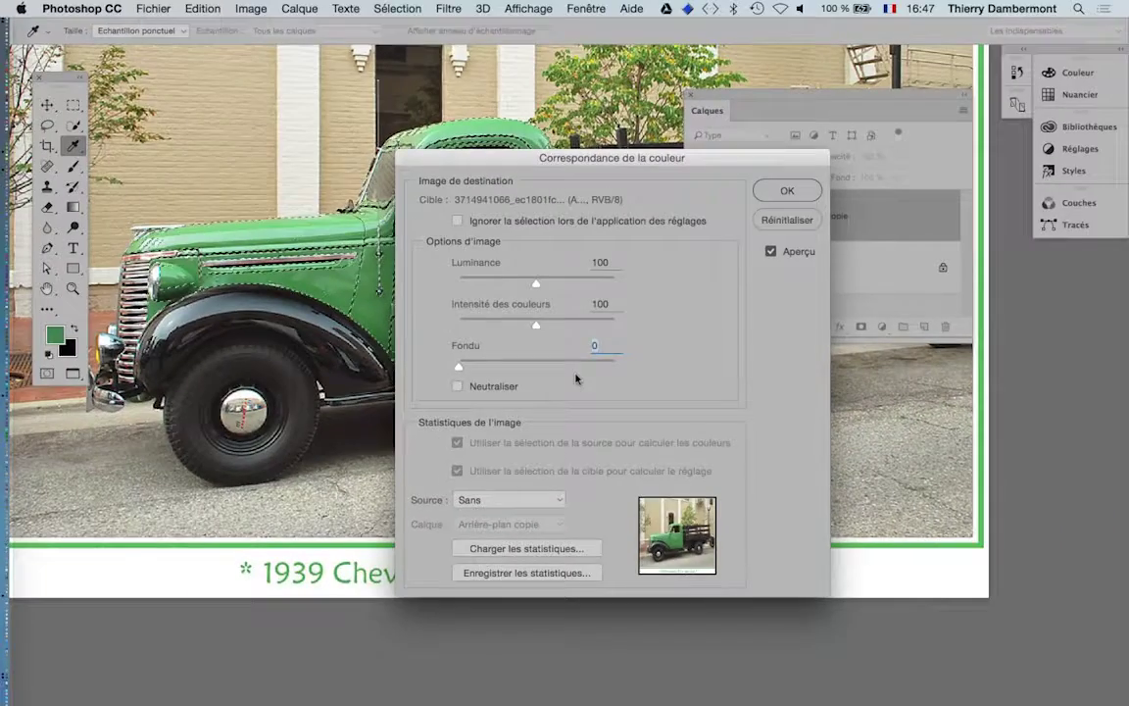
left_click_drag(504, 162, 746, 65)
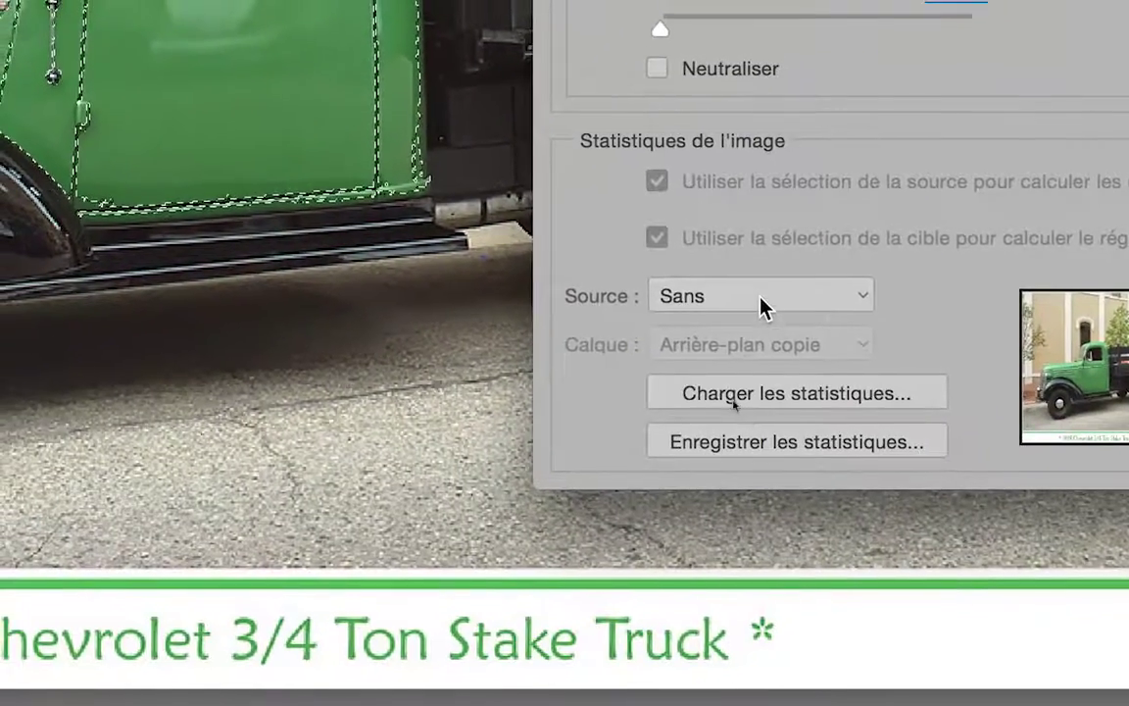
left_click(659, 650)
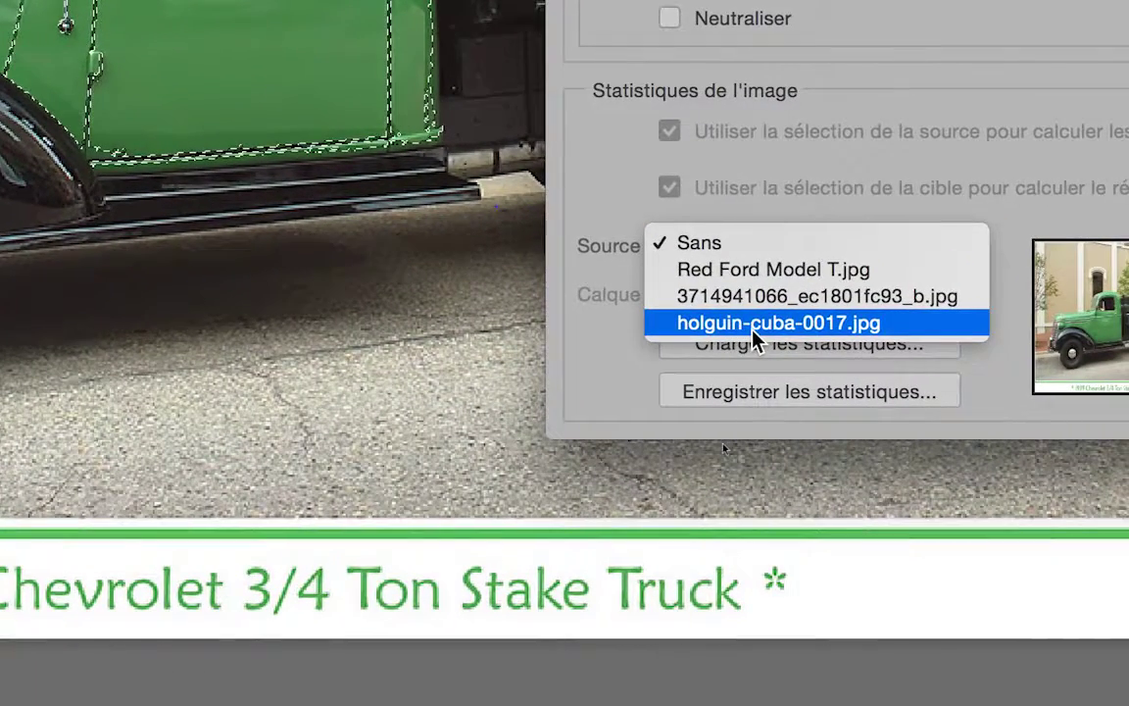
left_click(752, 328)
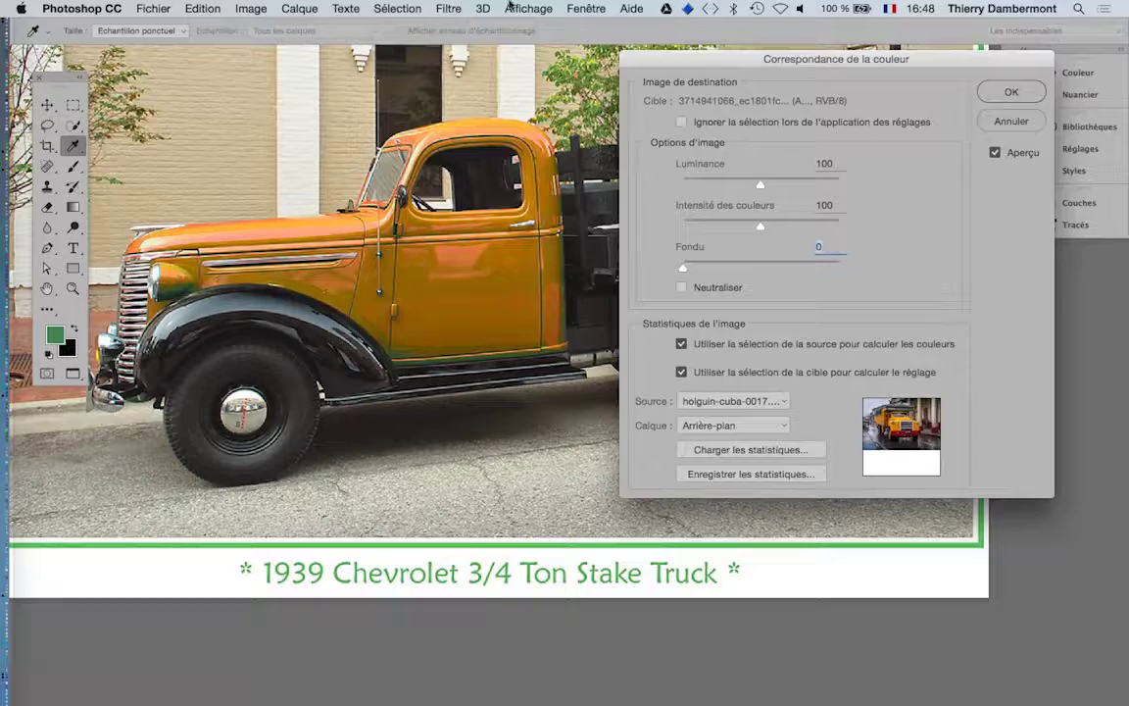
Switch the display of Extras on and back off, leaving the selection outline hidden
left_click(510, 7)
left_click(588, 259)
left_click(529, 9)
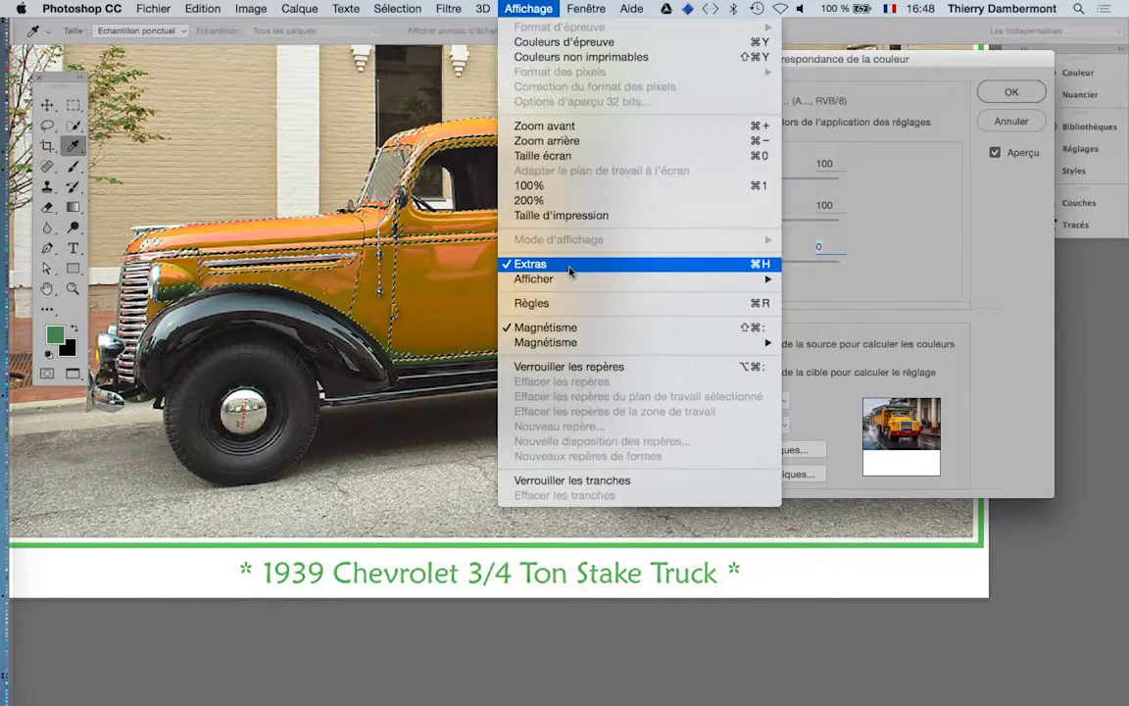
left_click(570, 268)
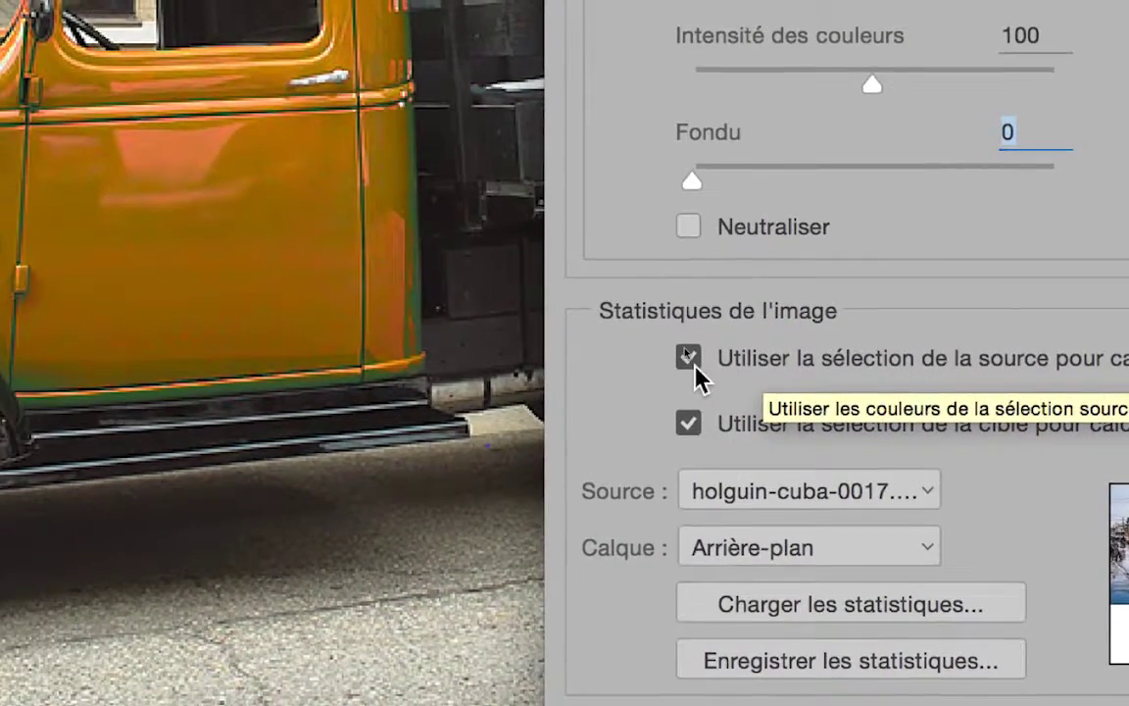
Compare the colour match with and without the source and target selections in its statistics, leaving both options on
left_click(692, 361)
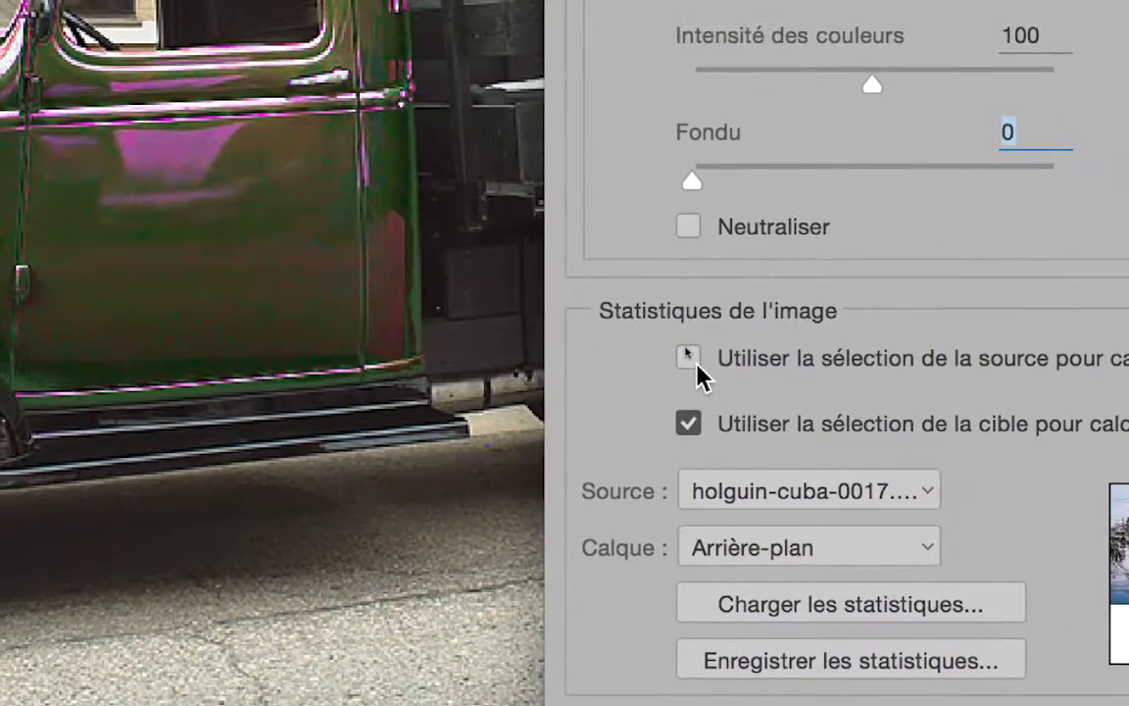
left_click(692, 360)
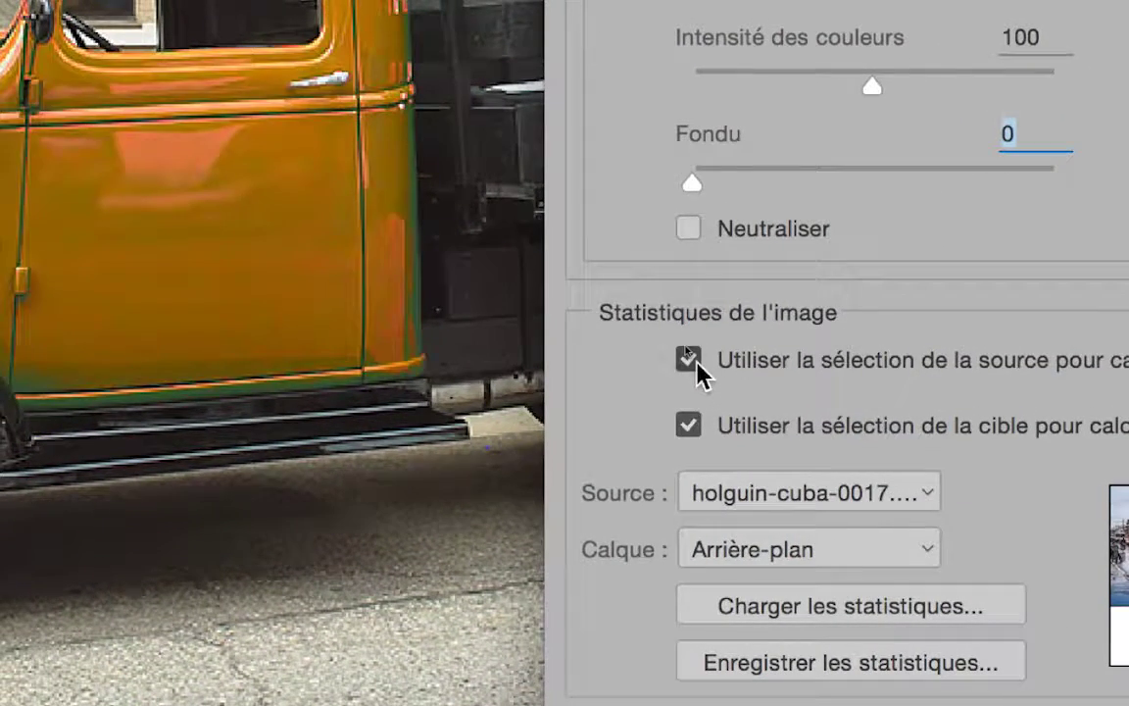
left_click(692, 361)
left_click(692, 361)
left_click(692, 360)
left_click(692, 361)
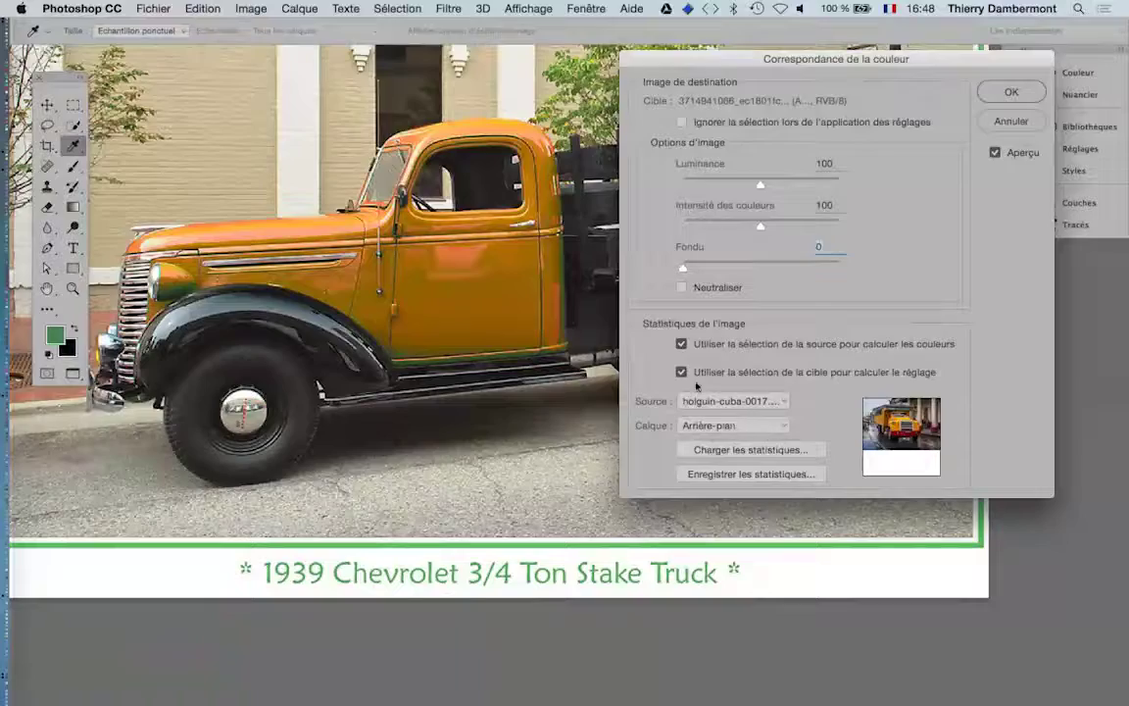
left_click(682, 373)
left_click(682, 372)
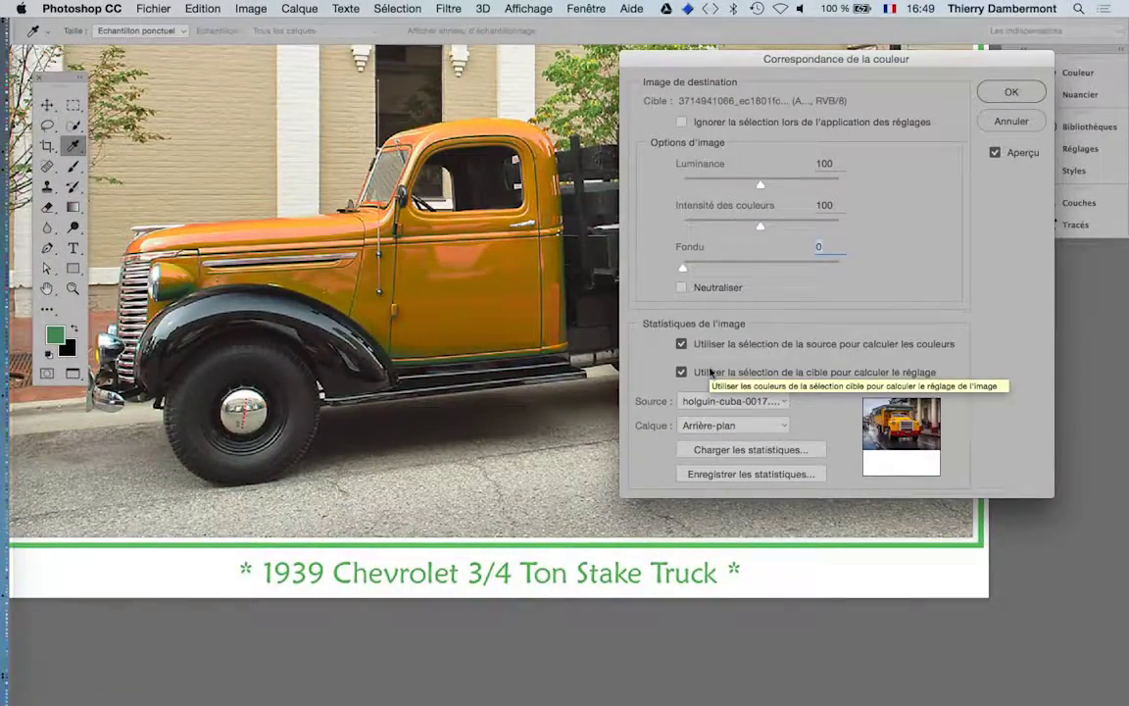
Try Luminance 136 and Intensité des couleurs 134, testing Fondu at 100 before returning it to 0
left_click_drag(750, 186, 785, 185)
left_click_drag(761, 225, 787, 228)
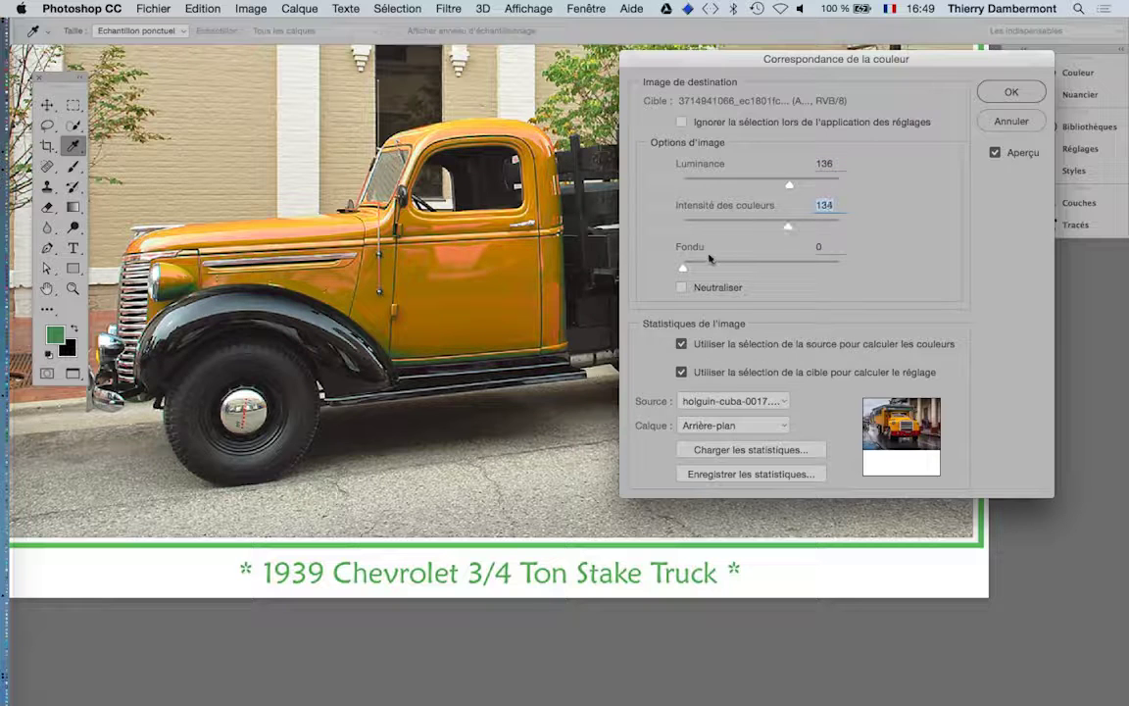
left_click_drag(690, 271, 847, 268)
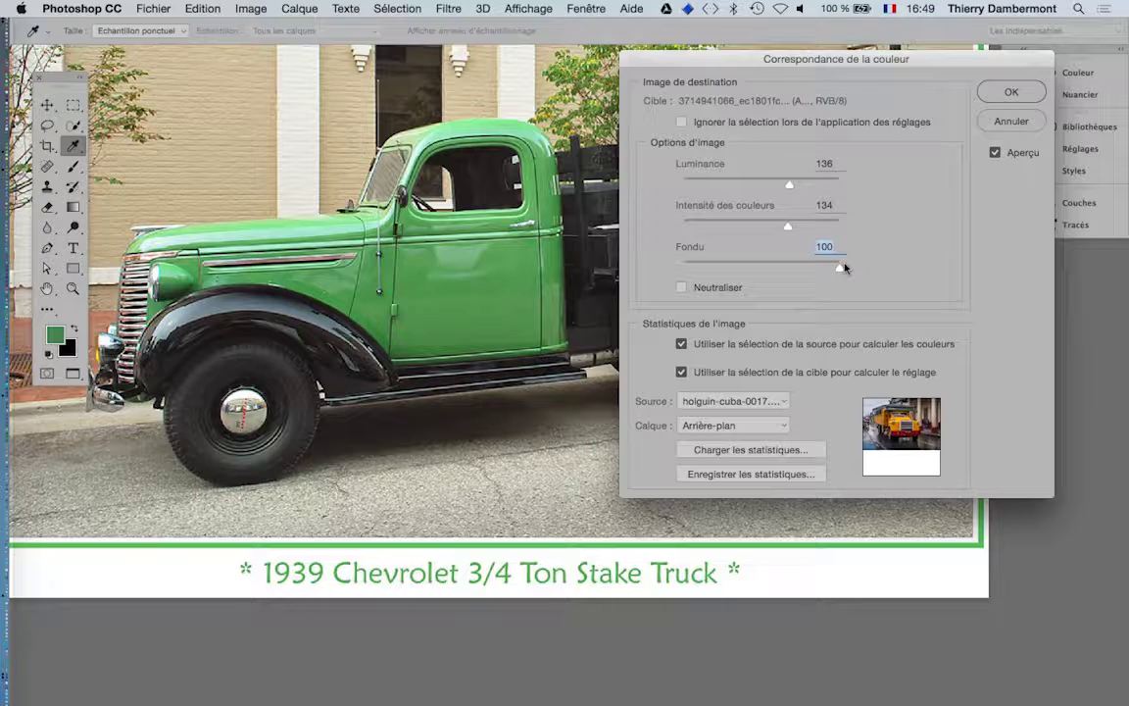
left_click_drag(838, 267, 643, 252)
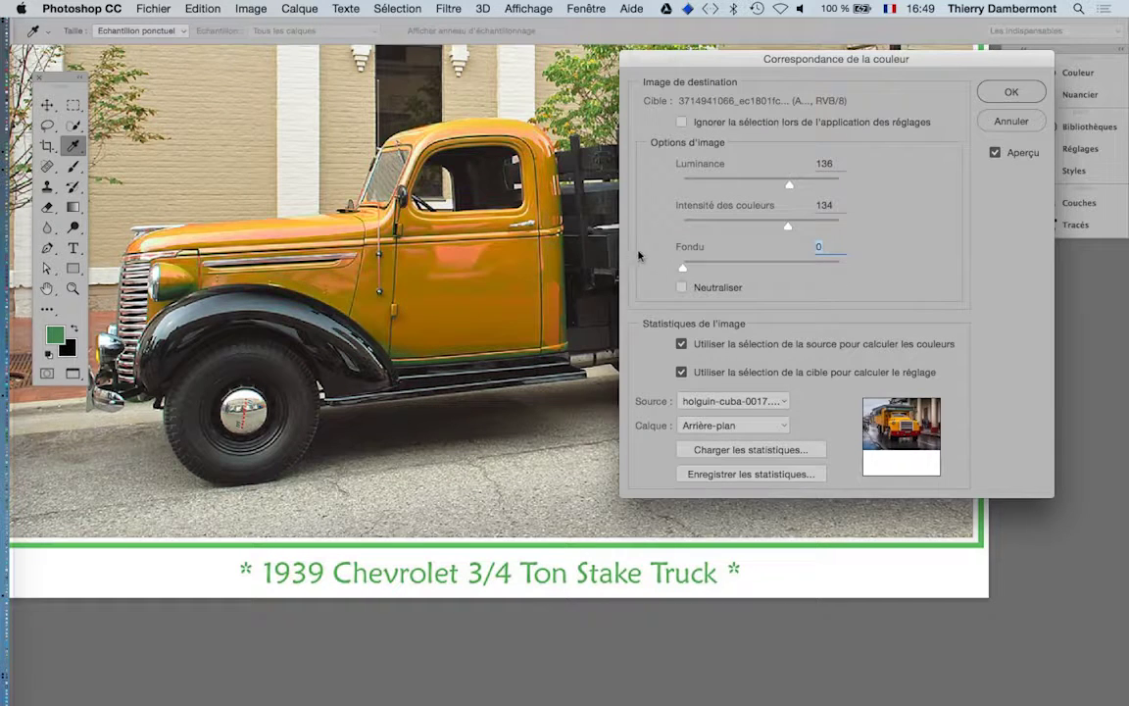
Set Luminance to 152 and Intensité des couleurs to about 128, and apply the colour match
left_click_drag(790, 230, 800, 185)
mouse_move(804, 188)
left_mouse_down()
mouse_move(786, 186)
mouse_move(795, 188)
left_mouse_up()
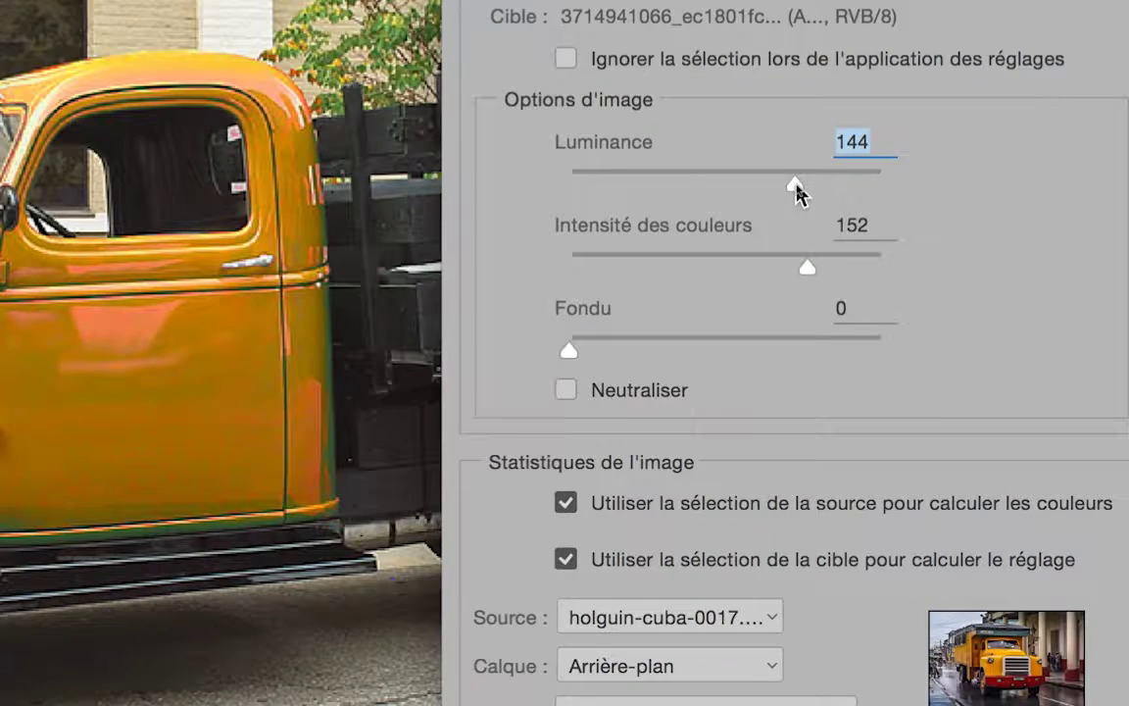
mouse_move(795, 183)
left_mouse_down()
mouse_move(717, 183)
mouse_move(850, 183)
mouse_move(807, 192)
left_mouse_up()
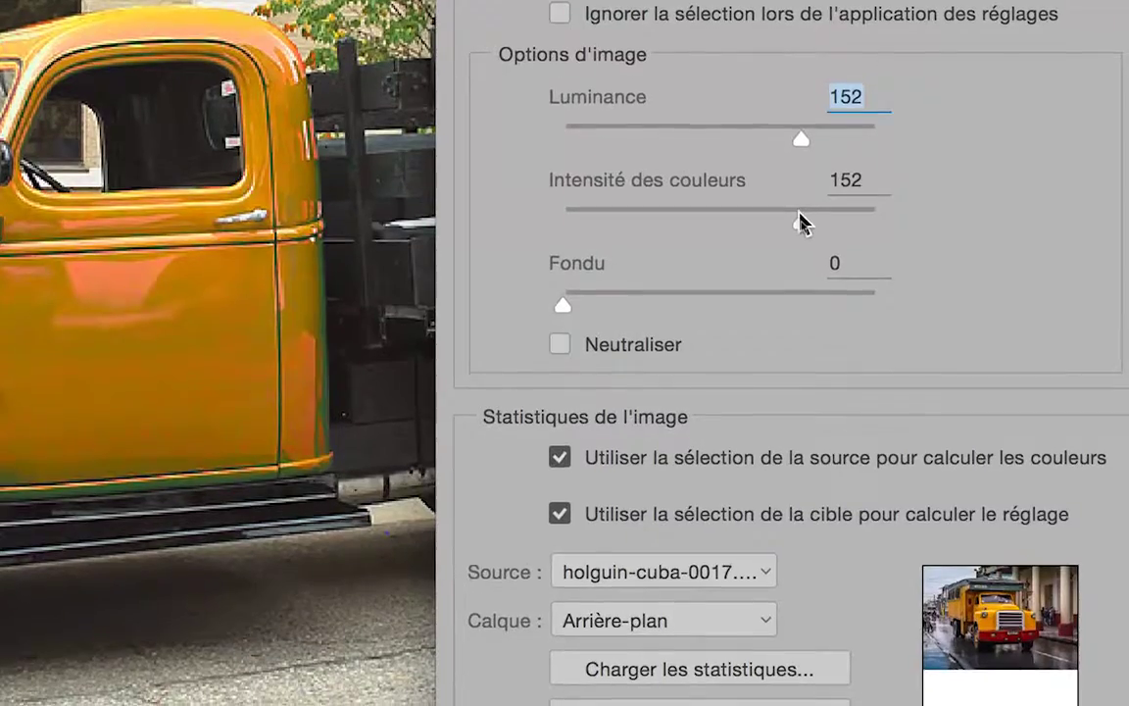
left_click_drag(800, 272, 796, 271)
mouse_move(792, 221)
left_mouse_down()
mouse_move(727, 220)
mouse_move(782, 221)
left_mouse_up()
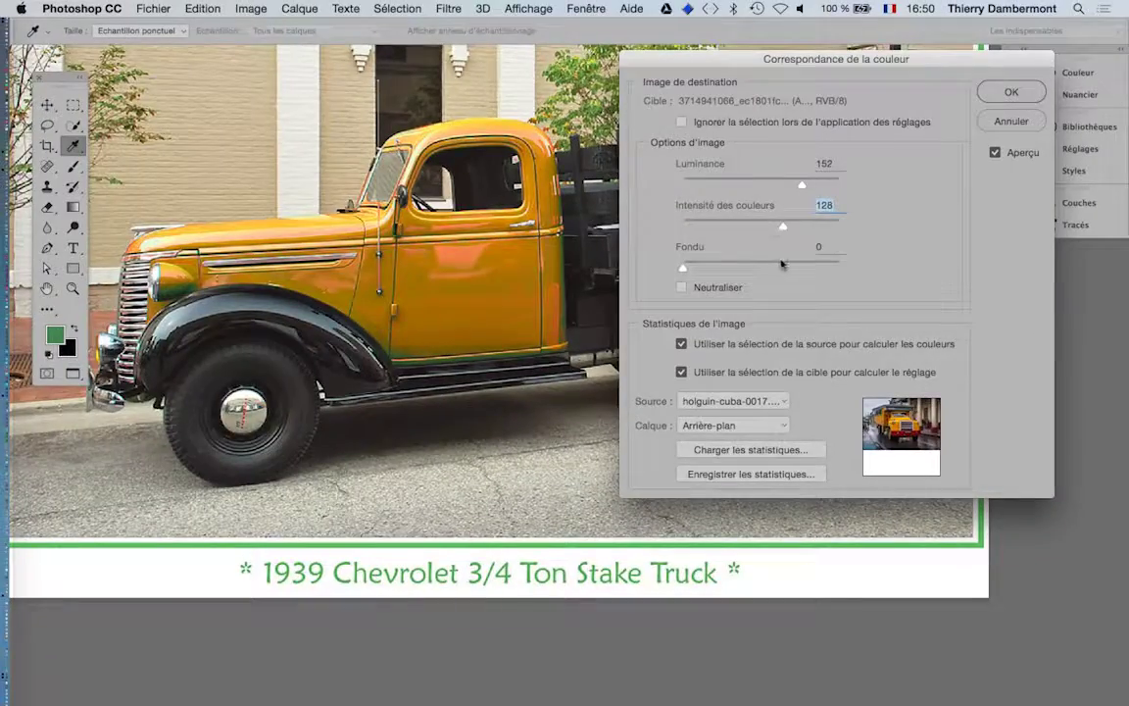
mouse_move(787, 233)
left_mouse_down()
mouse_move(746, 232)
mouse_move(785, 230)
left_mouse_up()
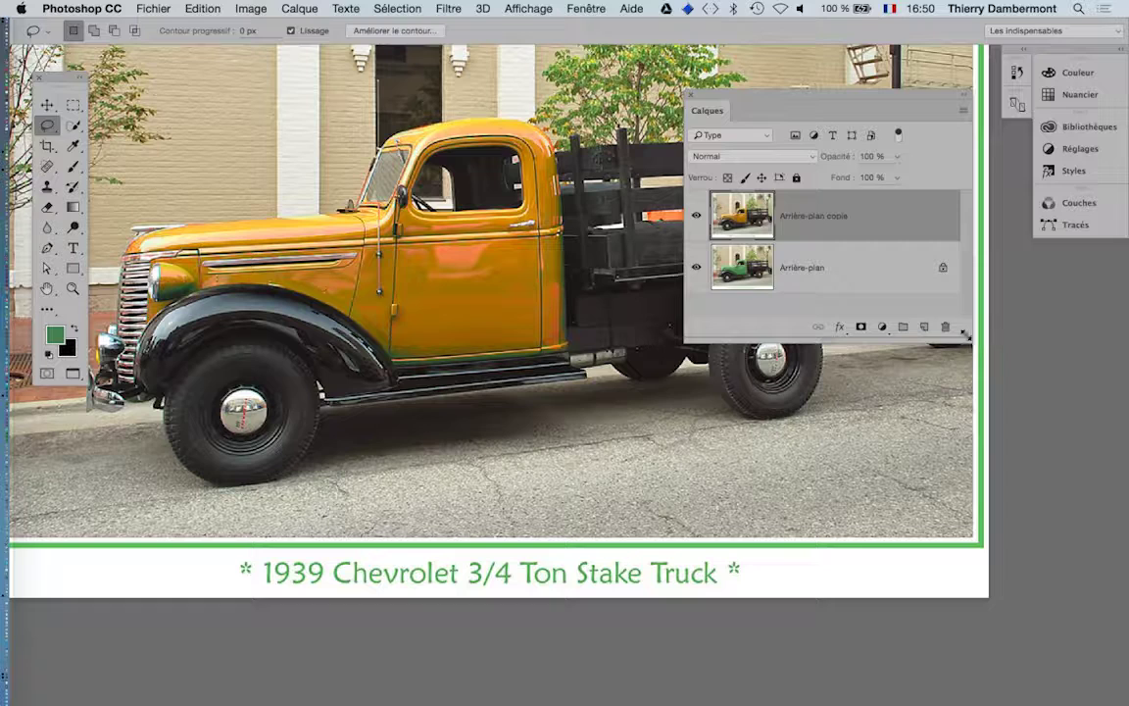
Sample the light orange on the upper part of the headlight housing as the foreground colour with the Eyedropper
left_click_drag(985, 335, 981, 375)
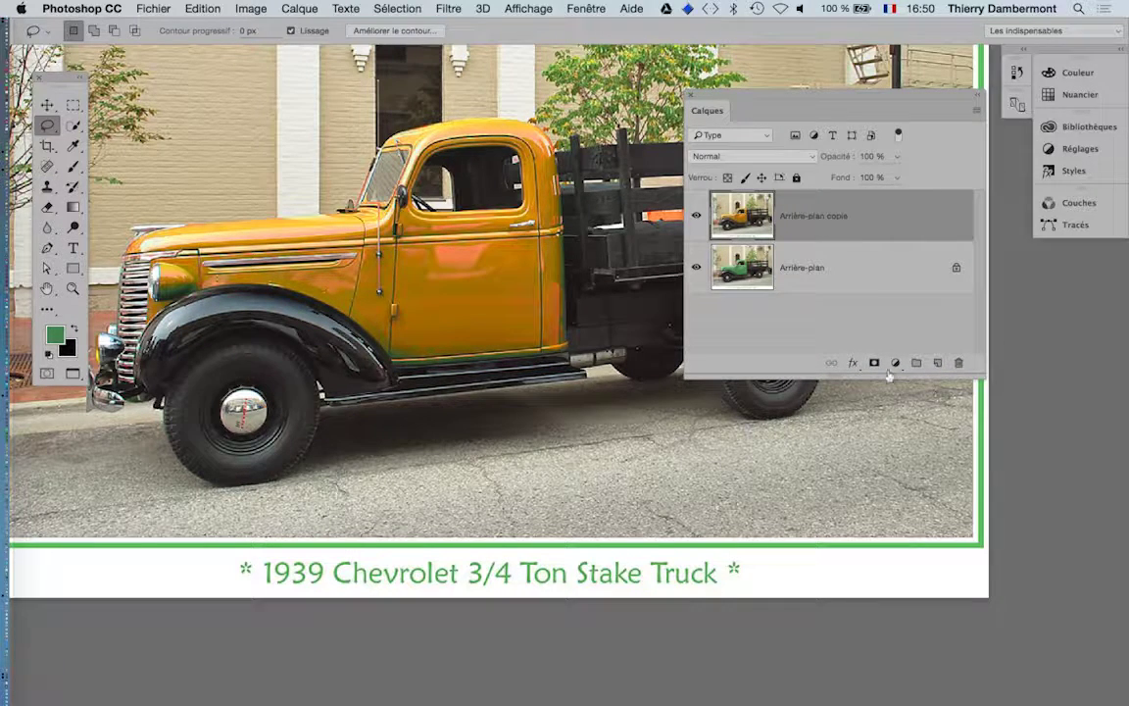
scroll(207, 324, "up", 3)
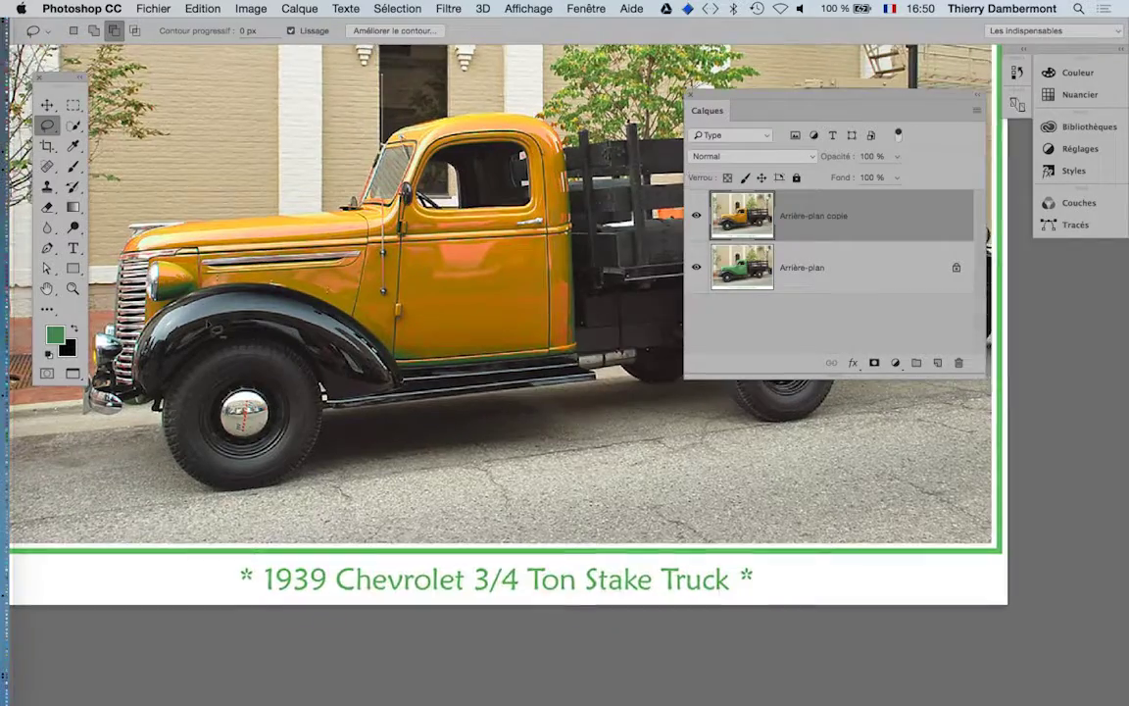
scroll(207, 324, "up", 4)
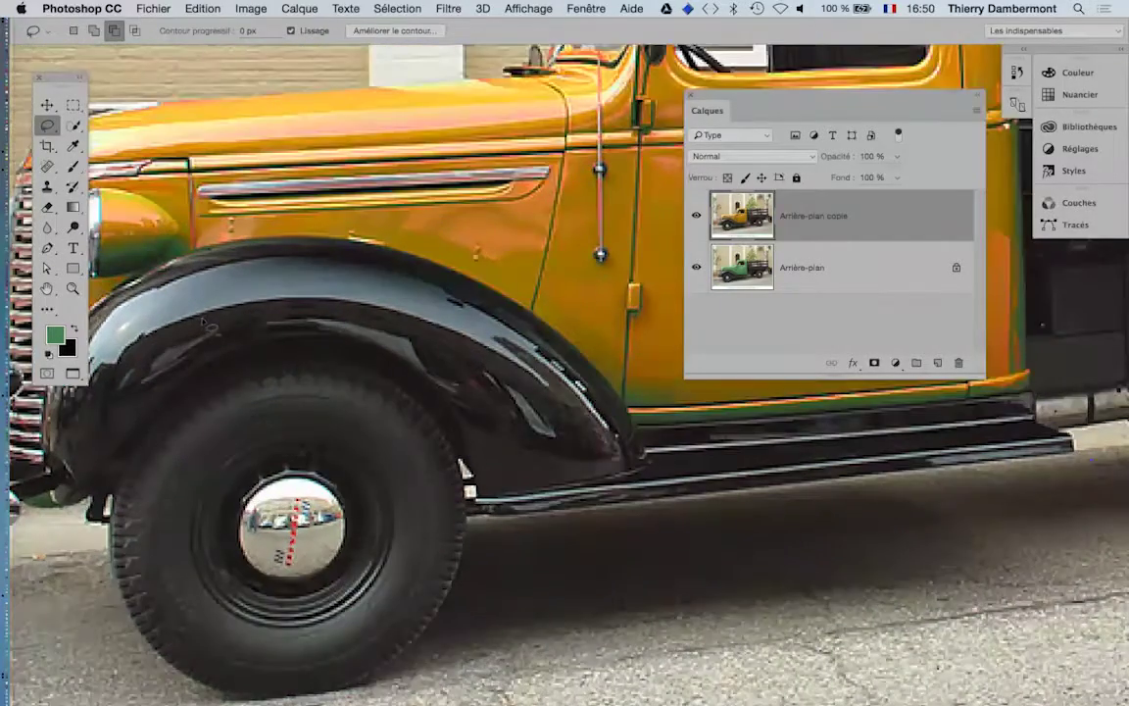
scroll(204, 312, "down", 3)
scroll(204, 312, "up", 4)
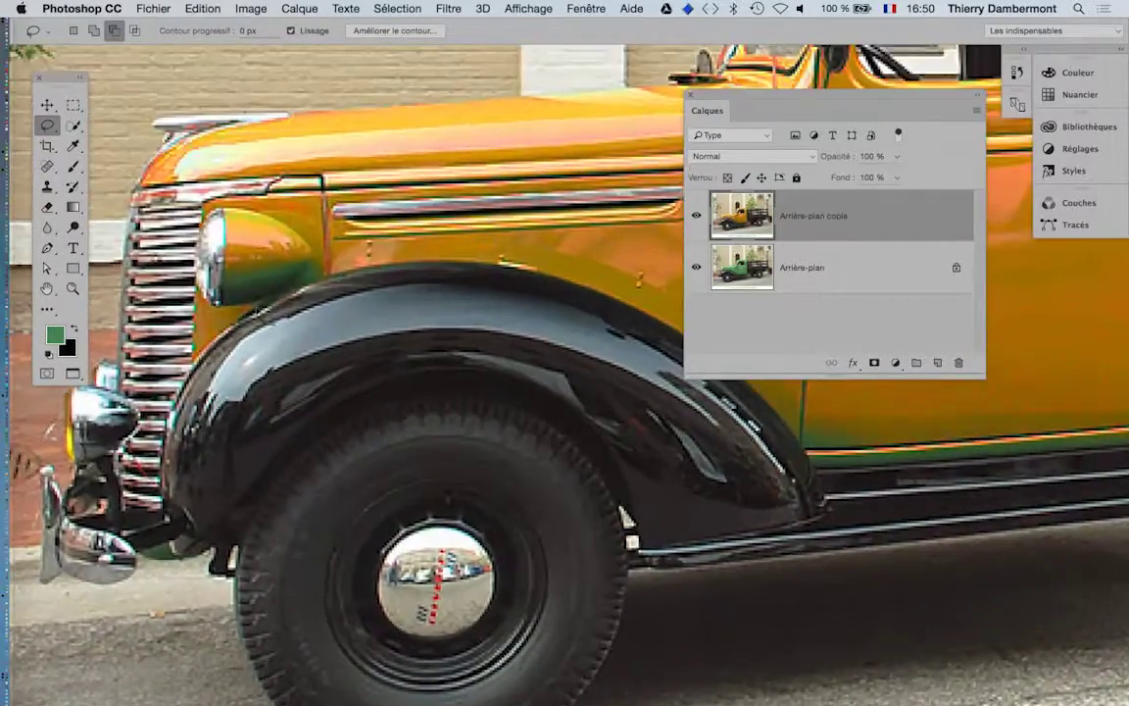
scroll(242, 287, "up", 2)
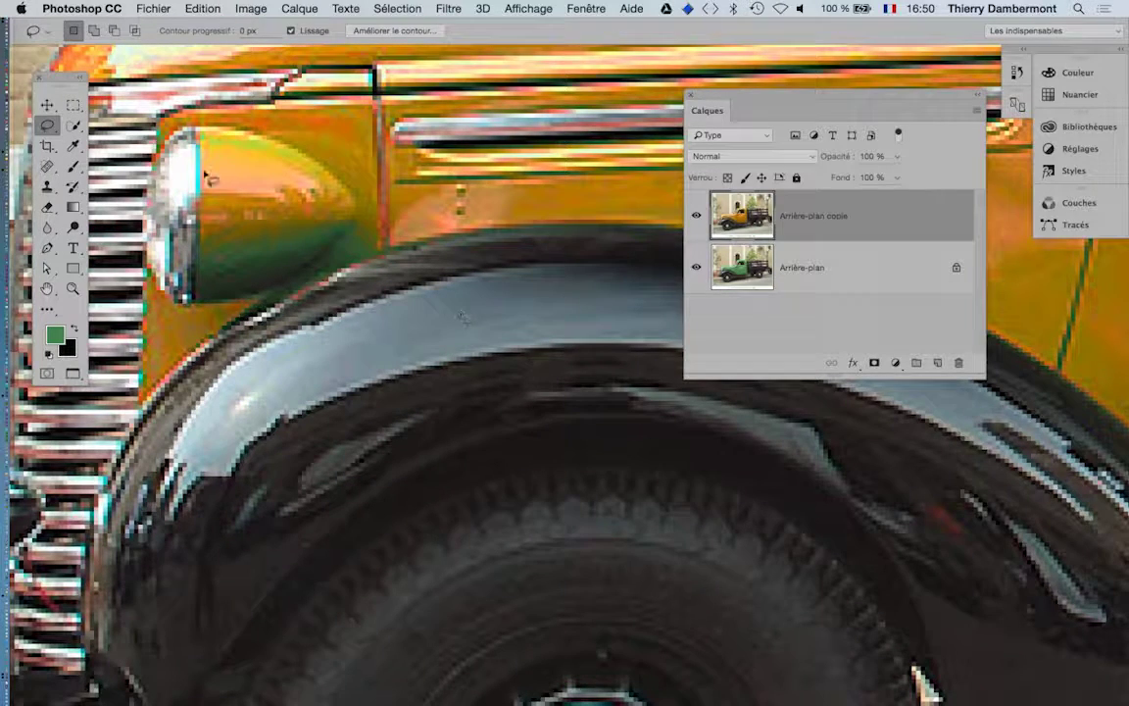
left_click(74, 147)
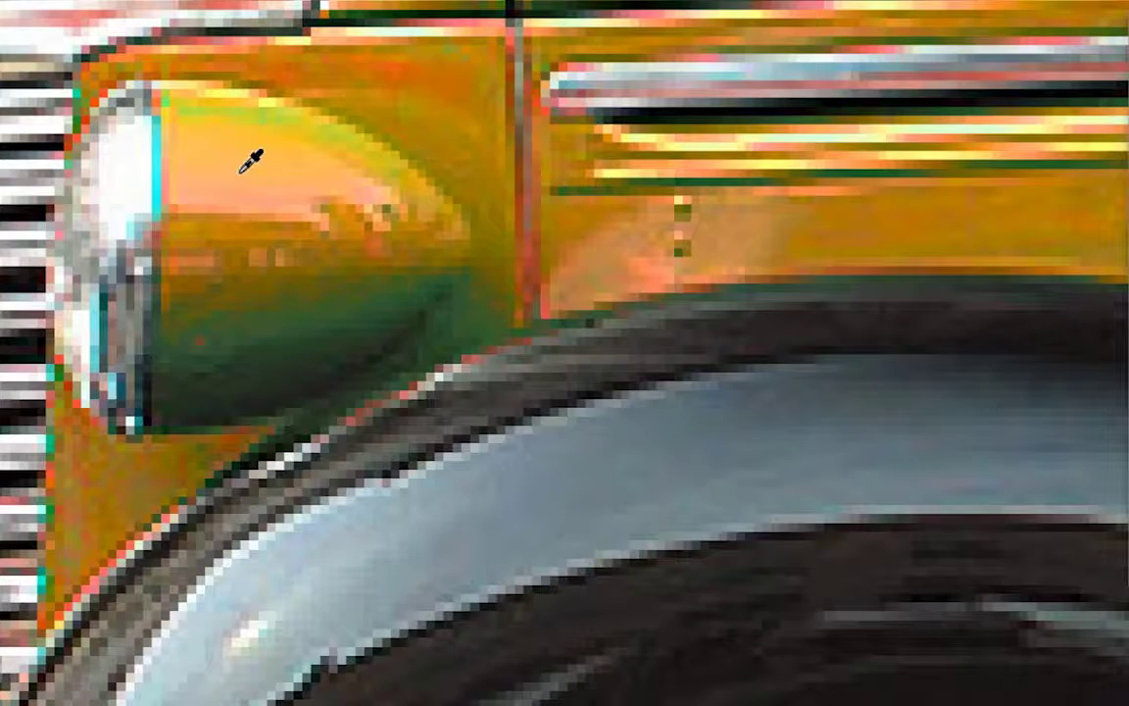
left_click(251, 158)
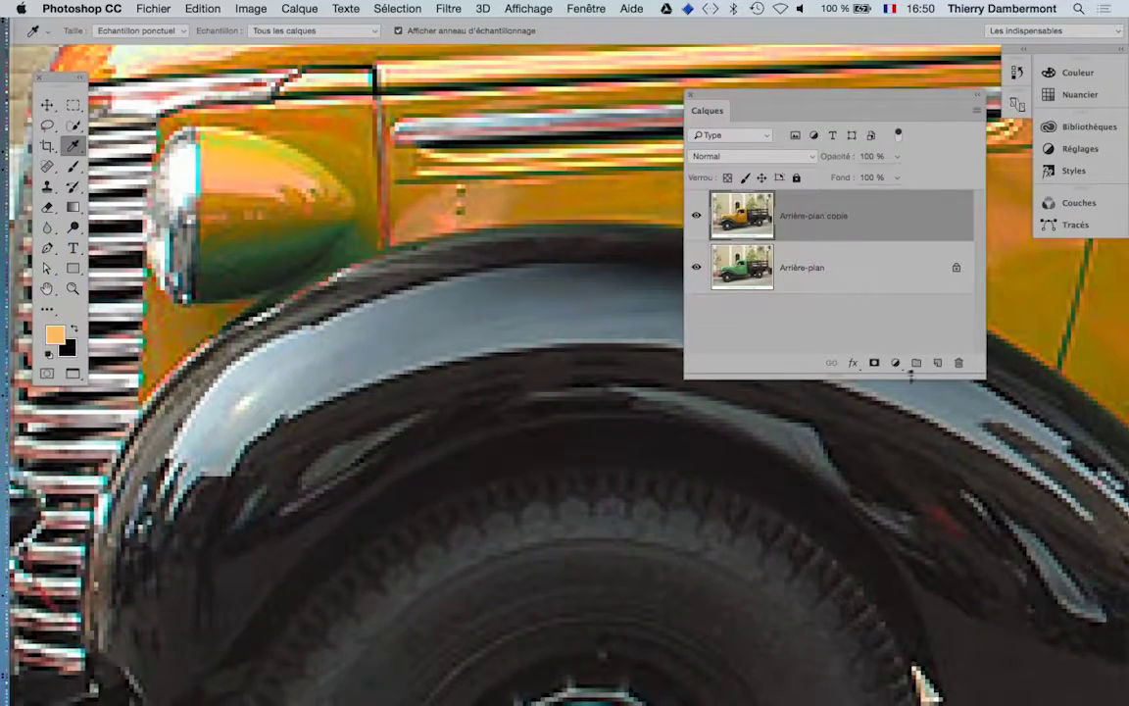
Add an empty layer above the recoloured truck, ready the Brush at size 20, and set the layer's blend mode to Couleur
left_click(937, 363)
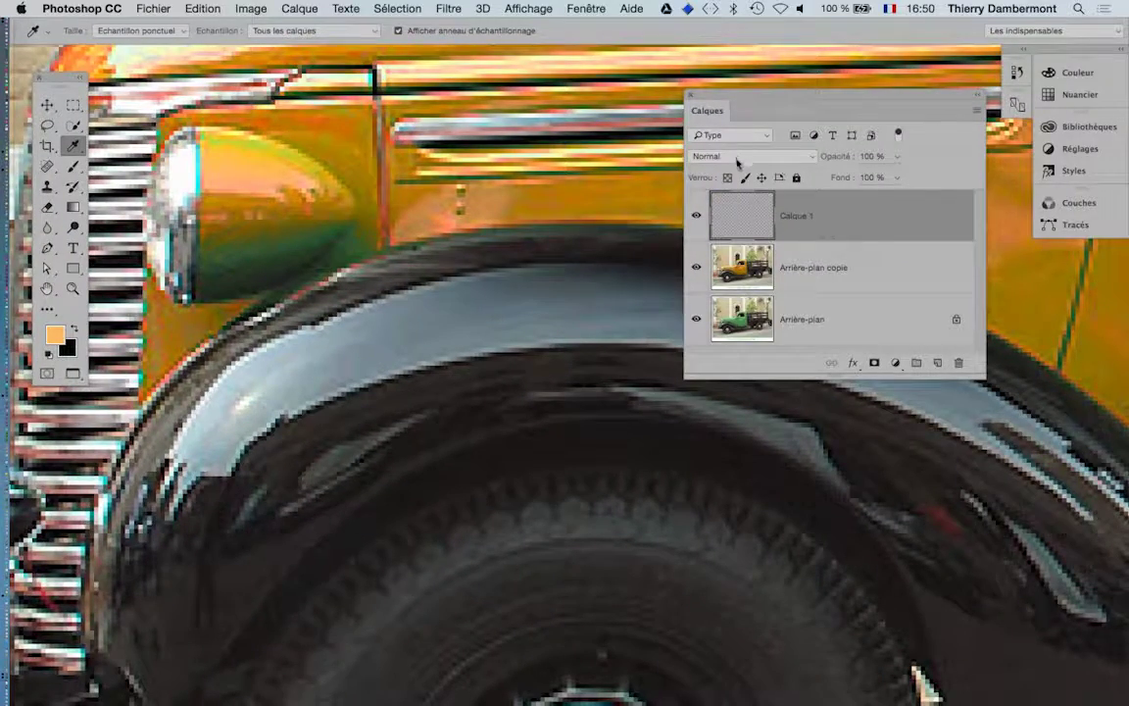
left_click(73, 166)
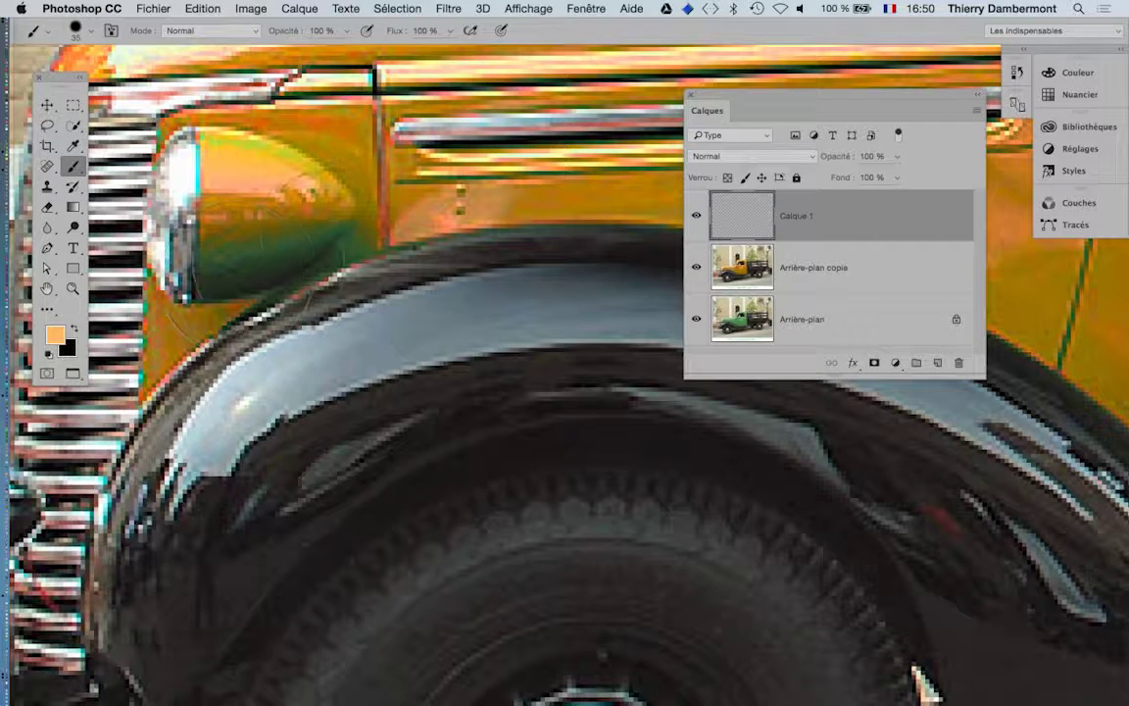
mouse_move(336, 236)
left_mouse_down()
mouse_move(257, 241)
mouse_move(221, 211)
left_mouse_up()
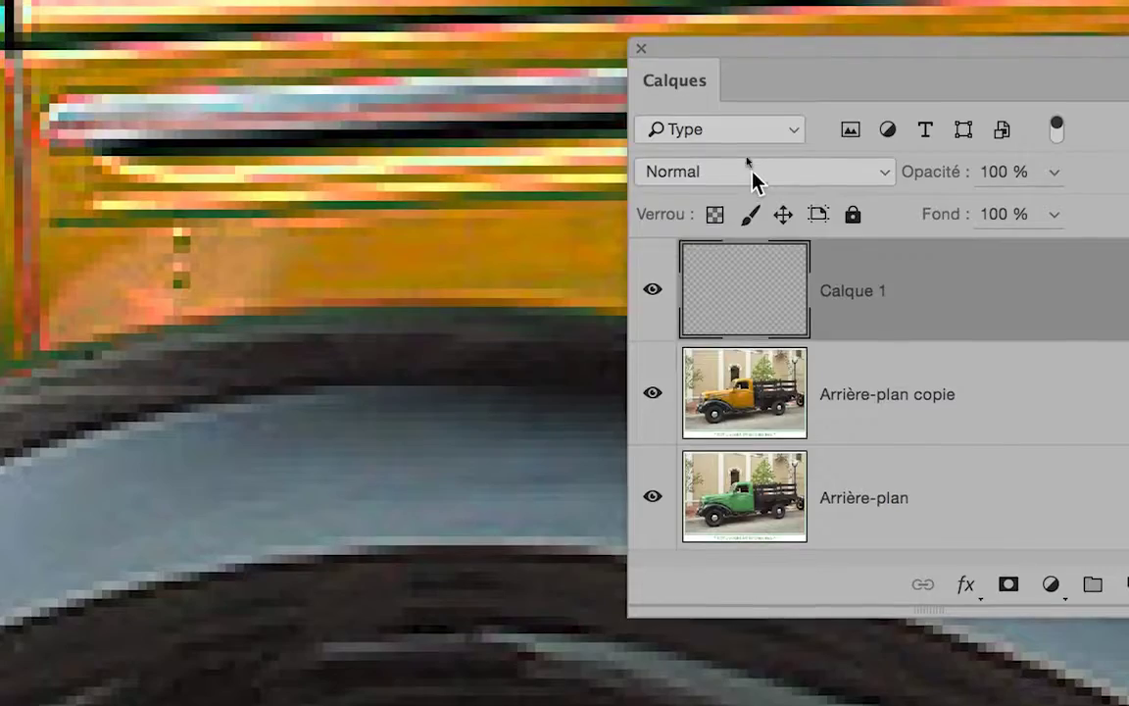
left_click(752, 172)
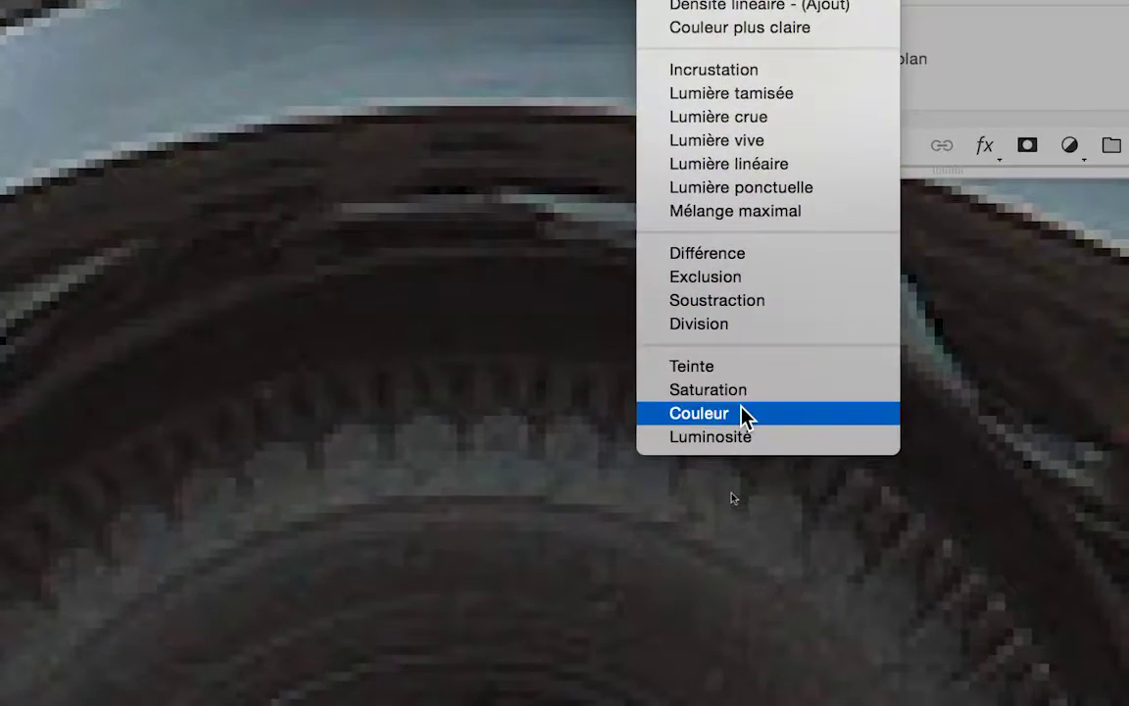
left_click(742, 415)
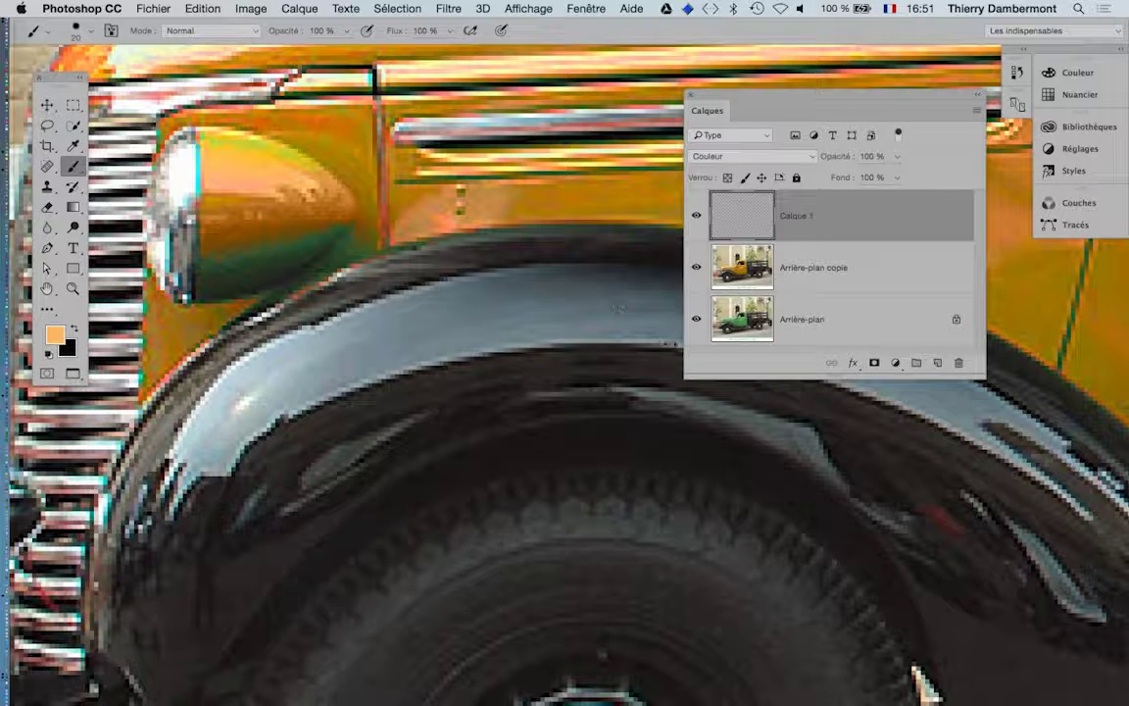
Remove the active selection and paint the sampled orange over the headlight housing's green areas and the adjacent fender edge
left_click(397, 9)
left_click(407, 44)
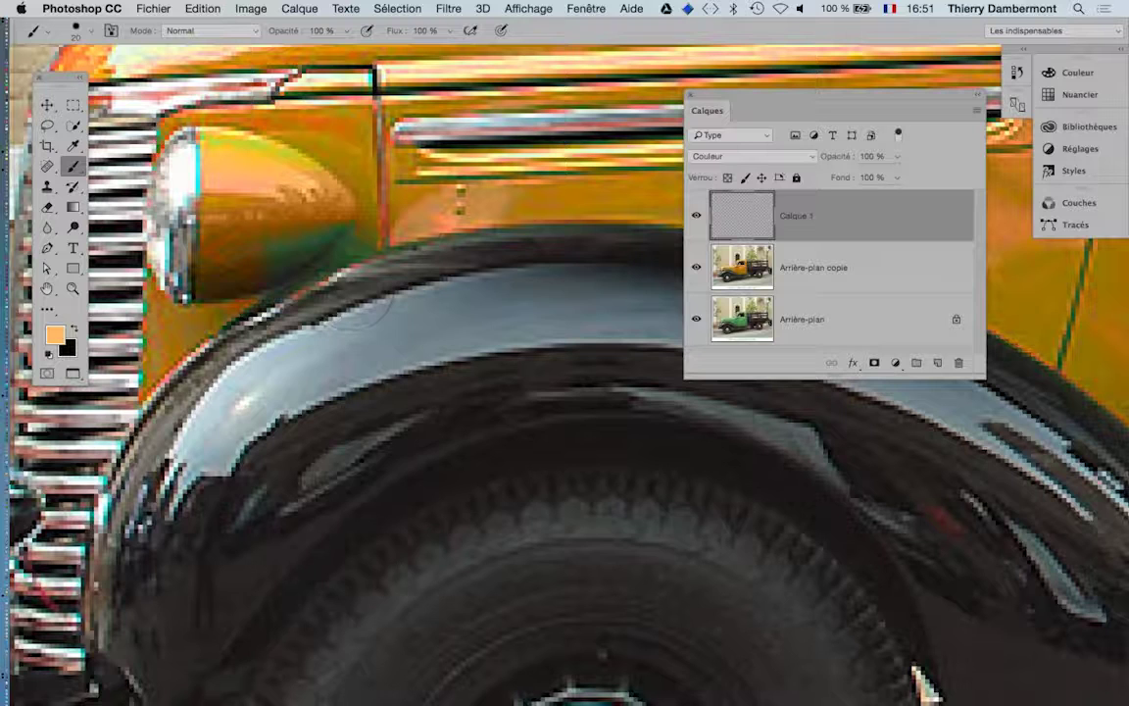
mouse_move(279, 164)
left_mouse_down()
mouse_move(186, 138)
mouse_move(313, 179)
mouse_move(255, 162)
mouse_move(279, 184)
left_mouse_up()
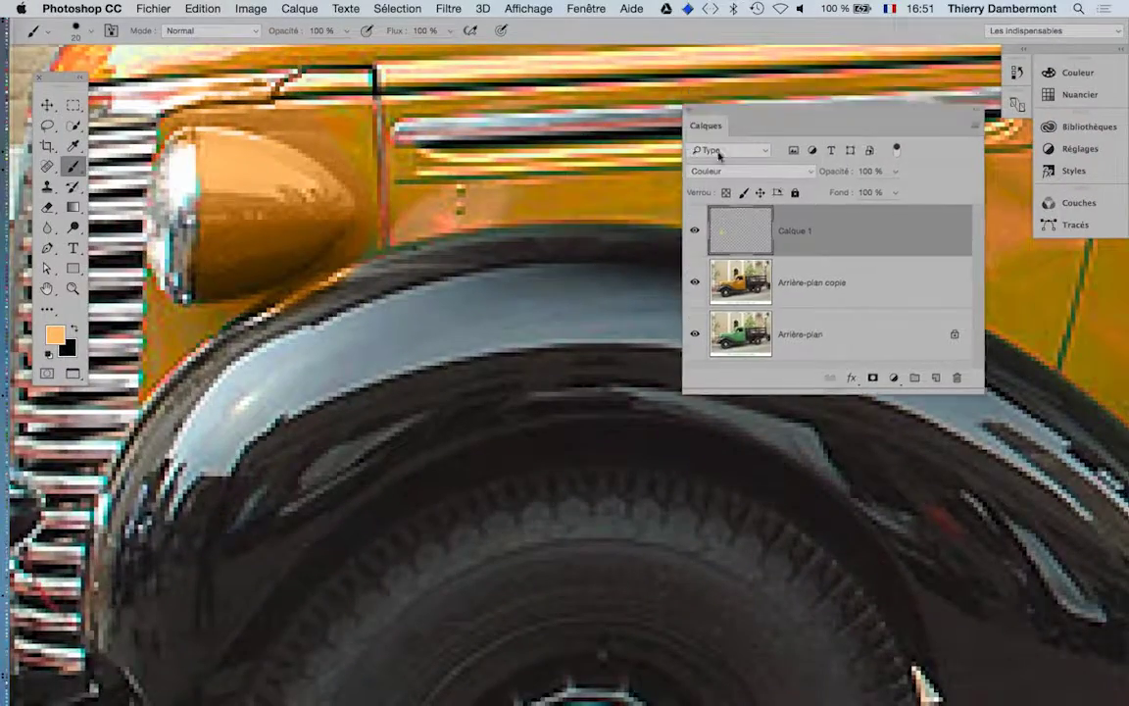
Undo the last brush stroke and repaint the hood's lower edge above the front fender with a size 7 brush
left_click_drag(711, 116, 677, 358)
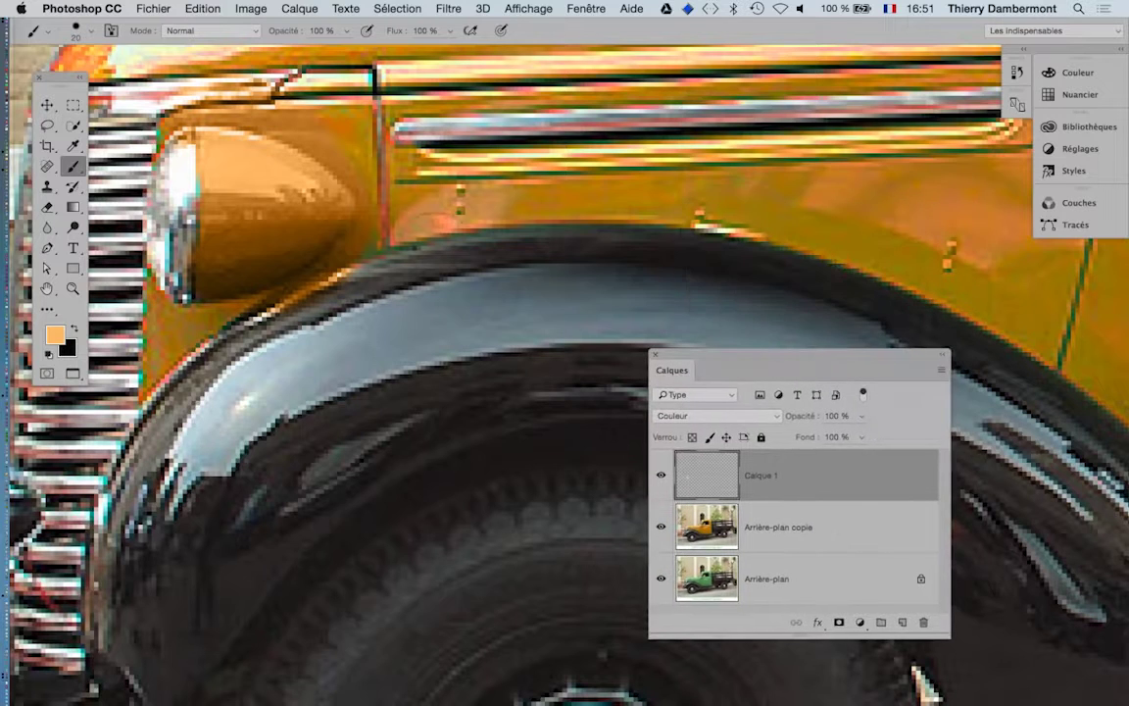
key("super+z")
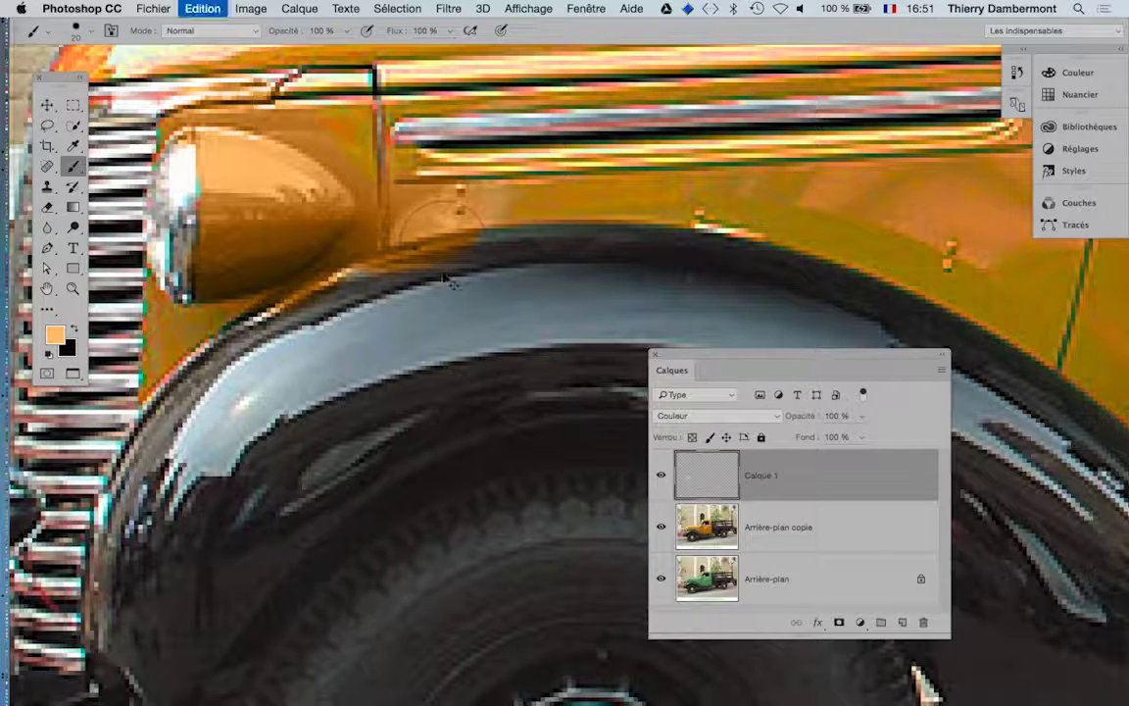
mouse_move(465, 268)
left_mouse_down()
mouse_move(486, 269)
mouse_move(410, 285)
left_mouse_up()
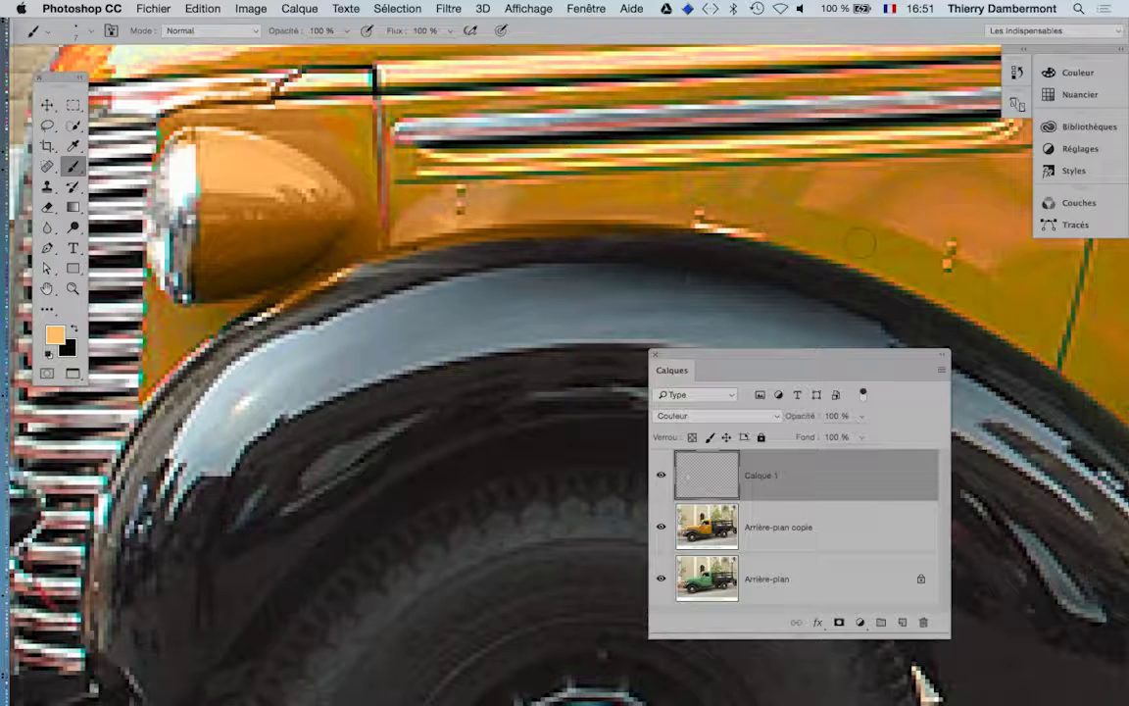
Enlarge the brush to 25 and paint the sampled orange over the green along the door's lower edge and the cab's rear edge
scroll(630, 282, "down", 2)
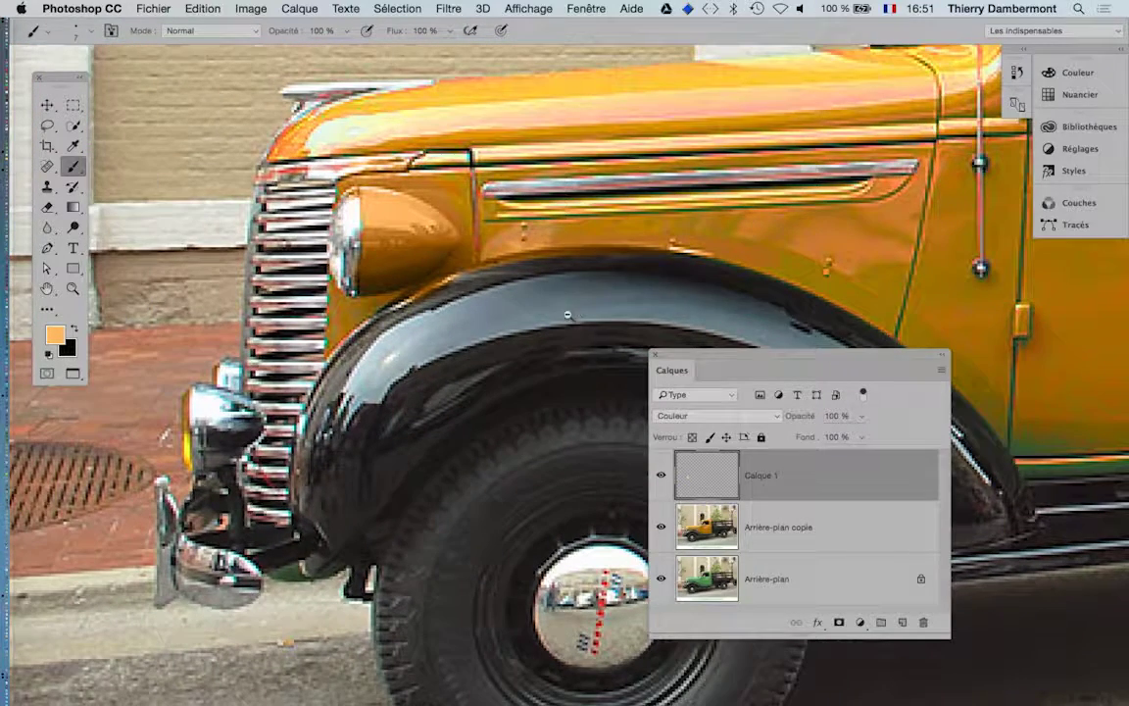
scroll(568, 315, "down", 1)
left_click_drag(576, 282, 208, 253)
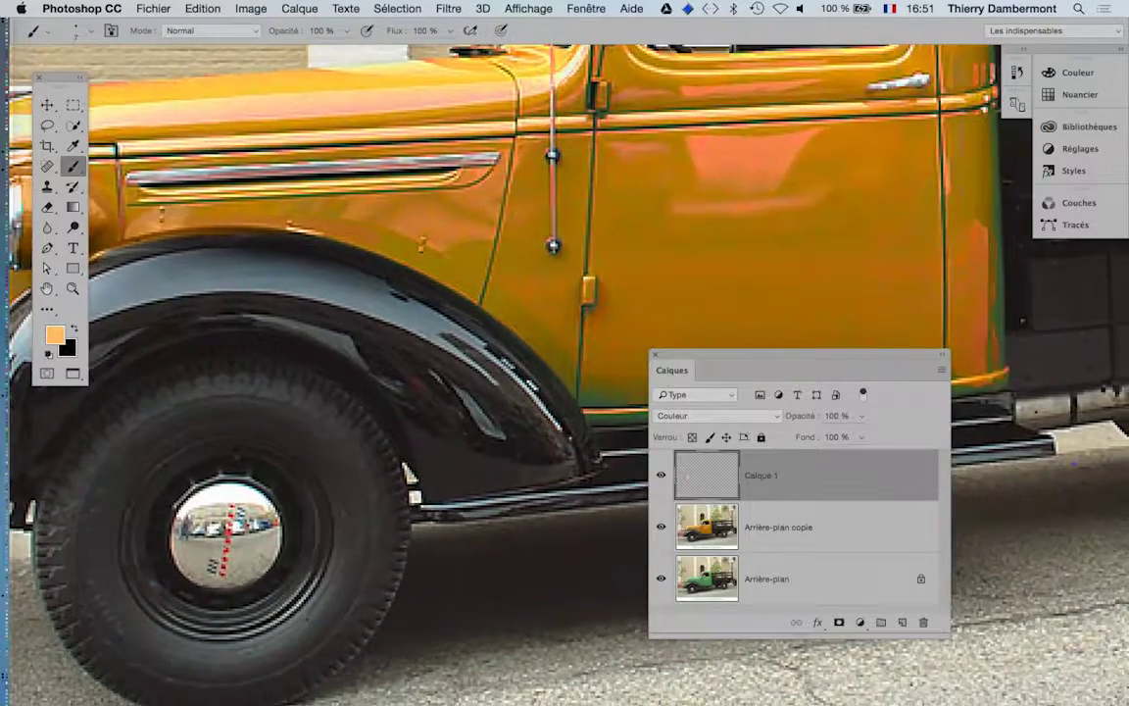
left_click(451, 361, "ctrl+alt")
mouse_move(451, 361)
left_mouse_down()
mouse_move(485, 345)
mouse_move(188, 330)
left_mouse_up()
left_click(507, 347)
mouse_move(340, 336)
left_mouse_down()
mouse_move(319, 158)
mouse_move(397, 166)
mouse_move(353, 146)
mouse_move(285, 142)
left_mouse_up()
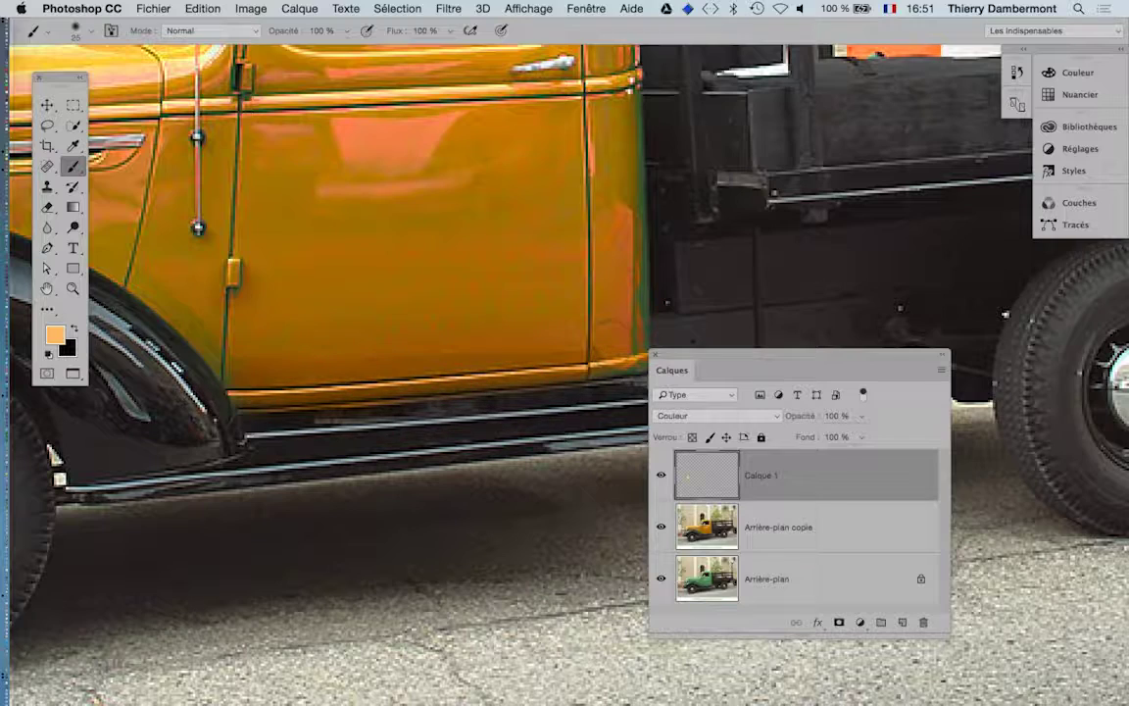
left_click_drag(615, 163, 589, 369)
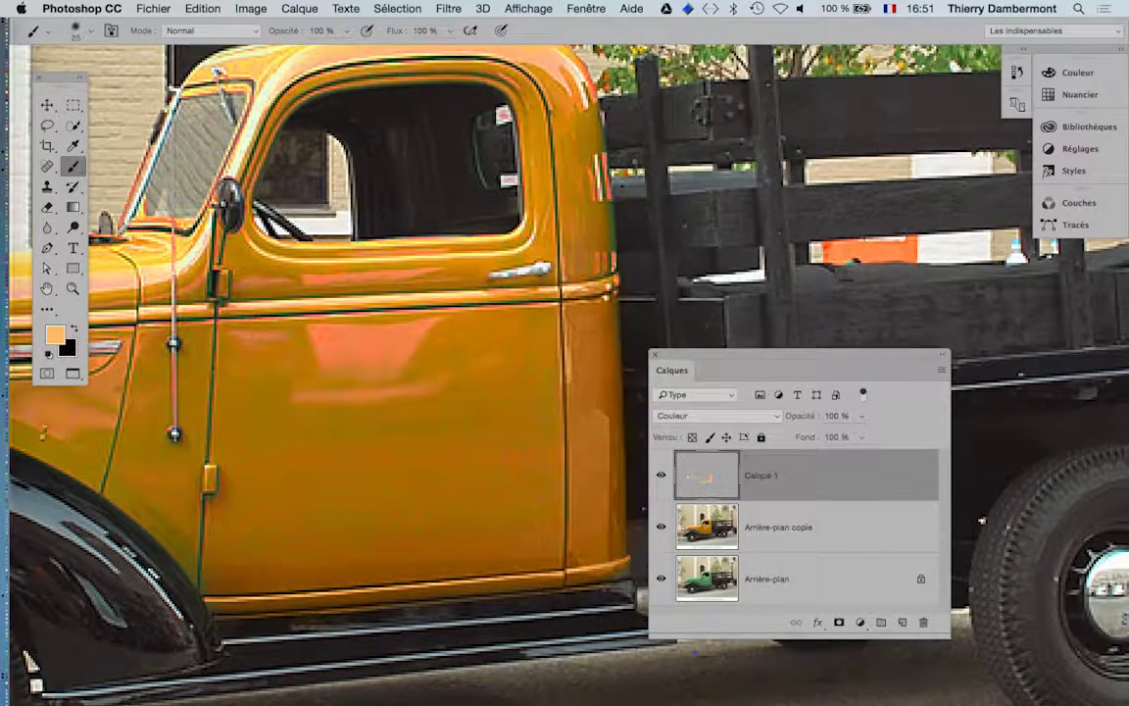
Paint the sampled orange over the remaining green tints on the cab roof and the body panel between hood and door
scroll(584, 359, "up", 5)
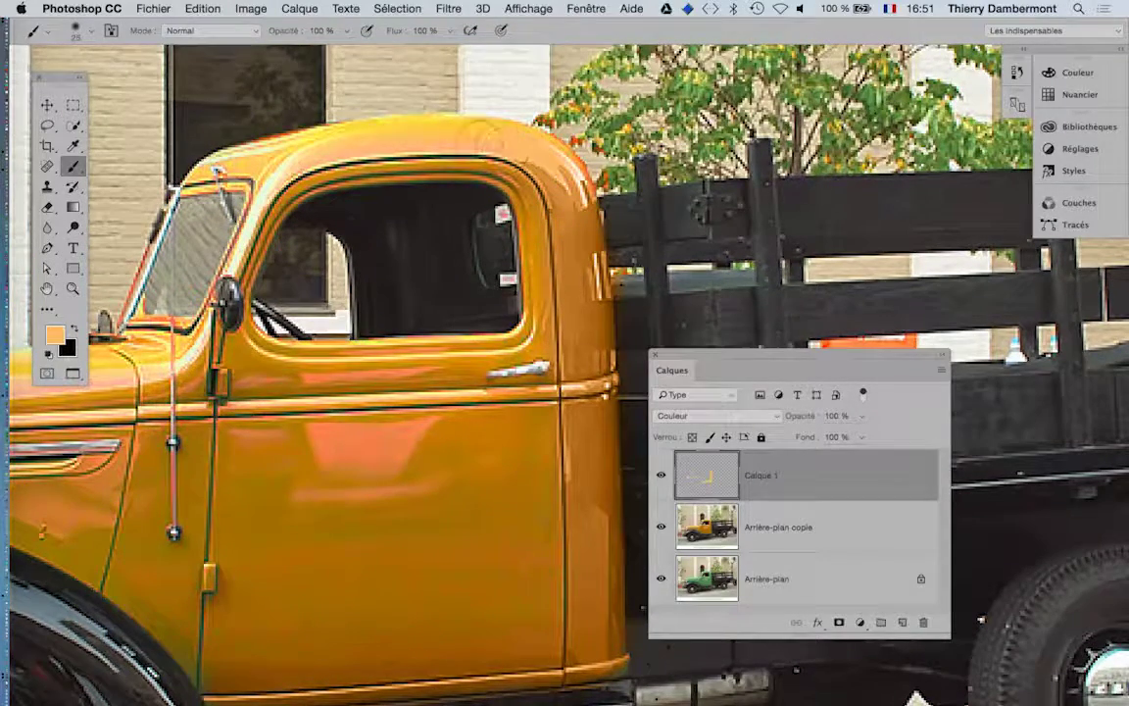
scroll(379, 509, "left", 10)
scroll(379, 509, "down", 4)
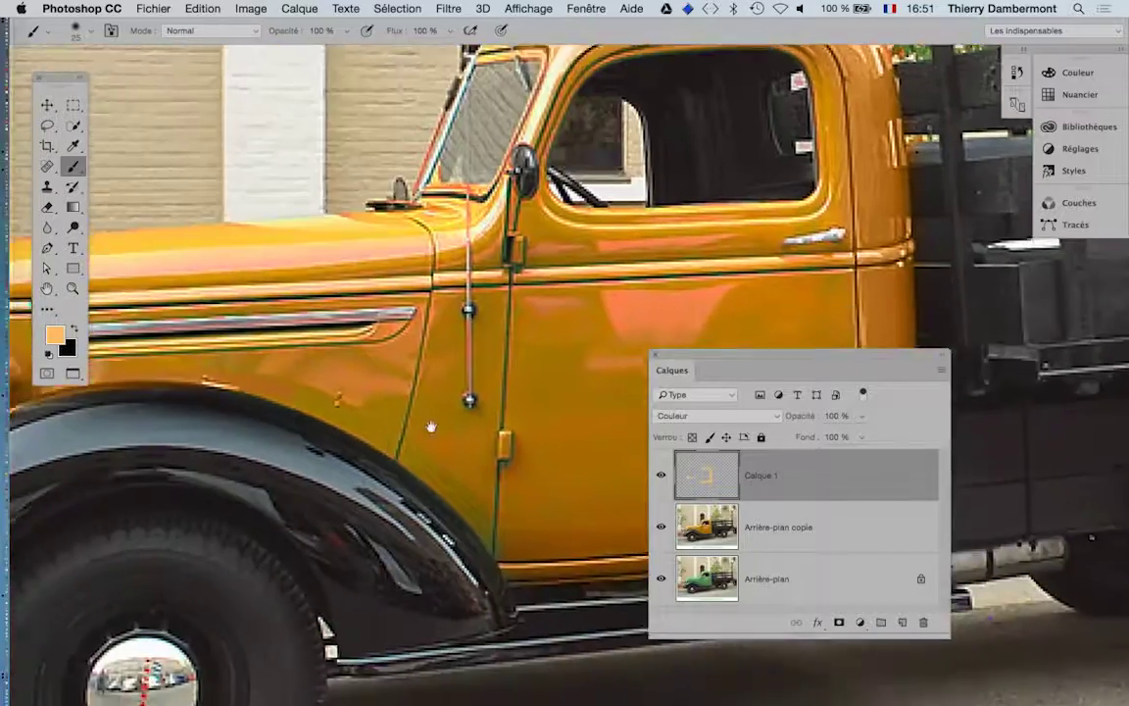
scroll(415, 425, "down", 6)
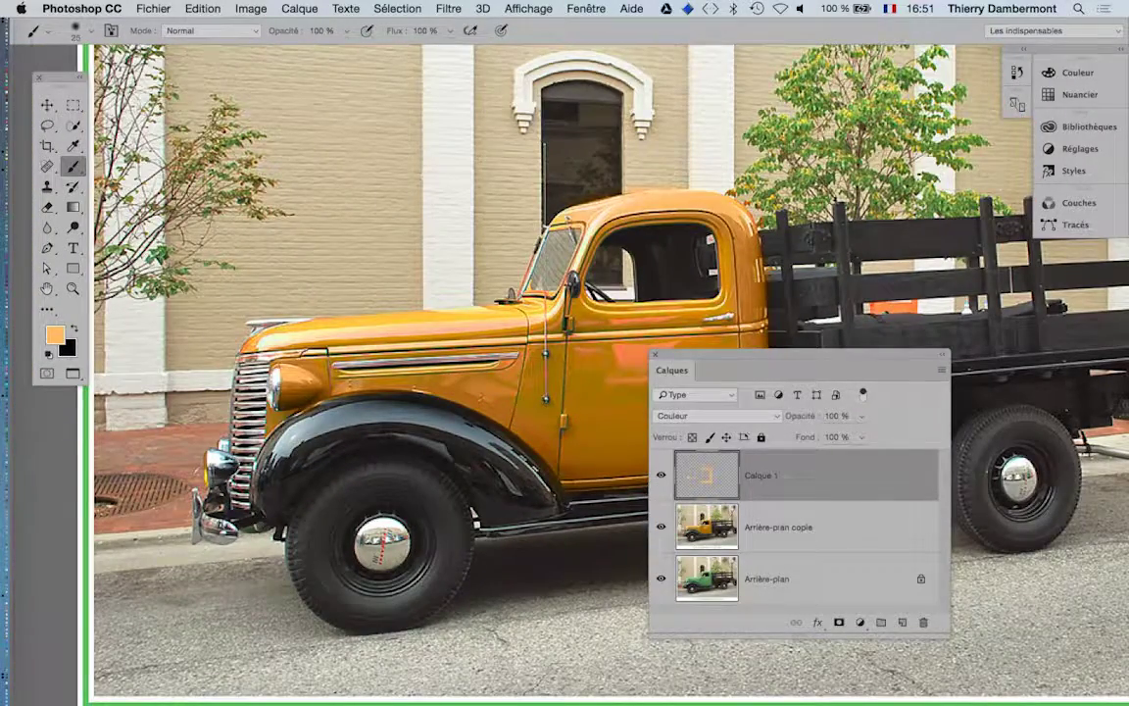
Compare the recoloured truck with the original by hiding and reshowing the layers Calque 1 and Arrière-plan copie
left_click(536, 421, "alt")
left_click(535, 421, "alt")
left_click(535, 420, "alt")
left_click_drag(523, 506, 373, 361)
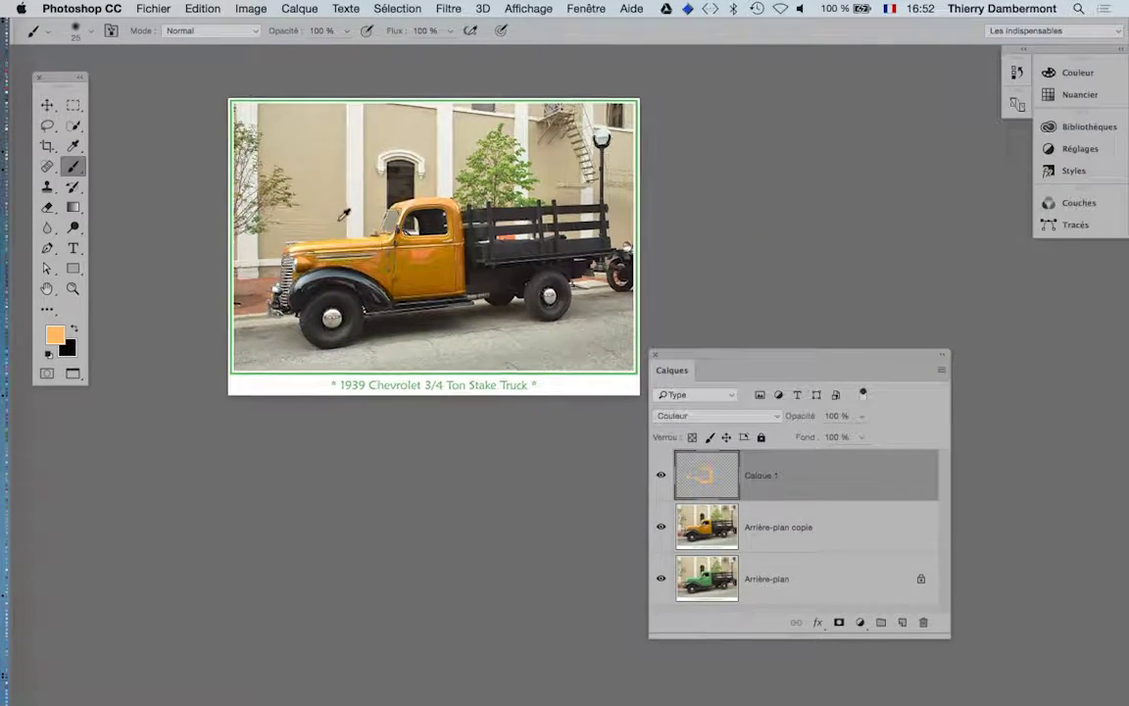
key("super+plus")
left_click(660, 475)
left_click(662, 528)
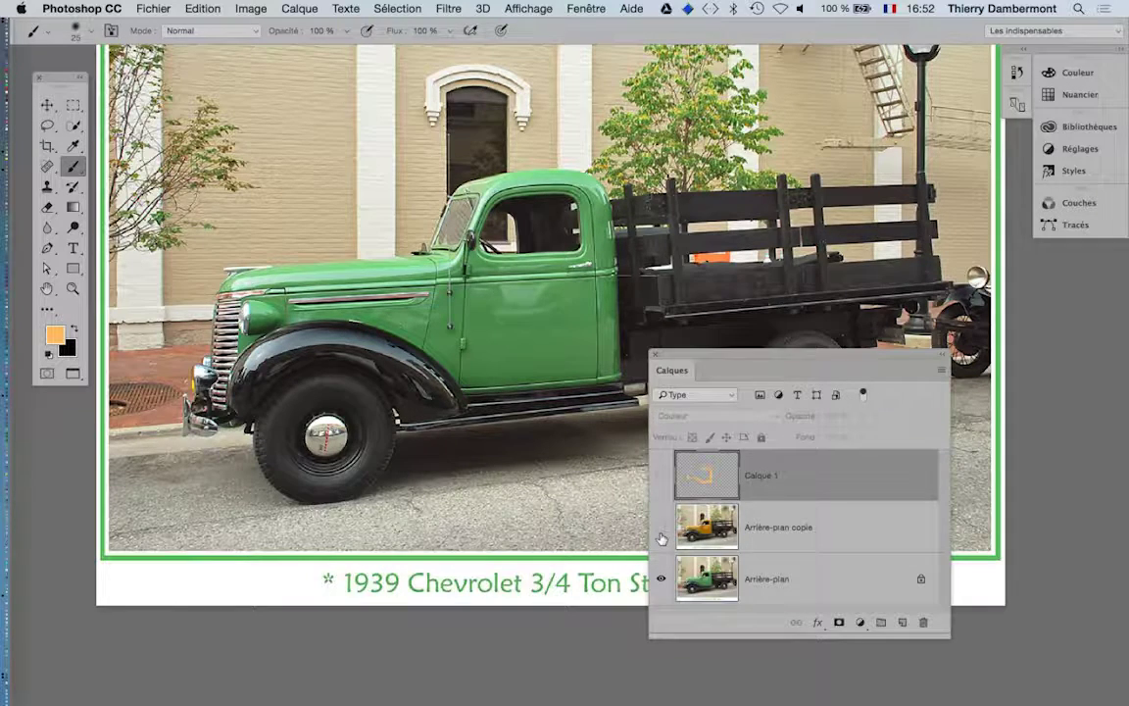
left_click(662, 527)
left_click(660, 475)
left_click(660, 476)
left_click(662, 527)
left_click(659, 475)
key("super+minus")
key("super+minus")
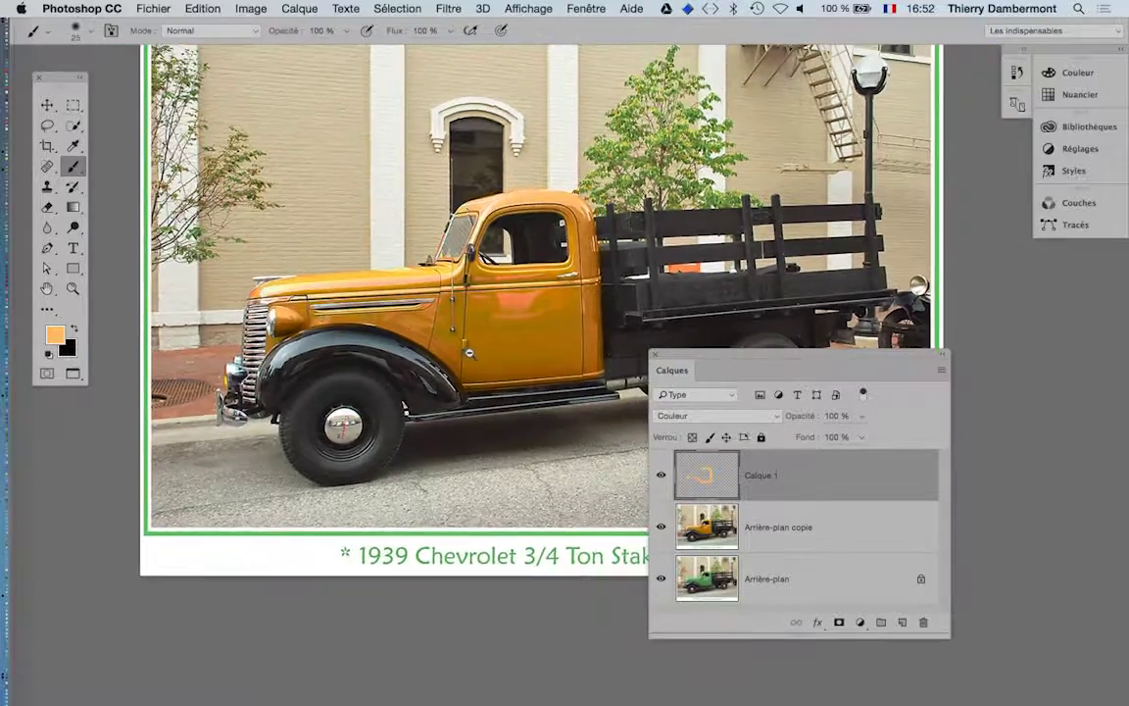
left_click(154, 8)
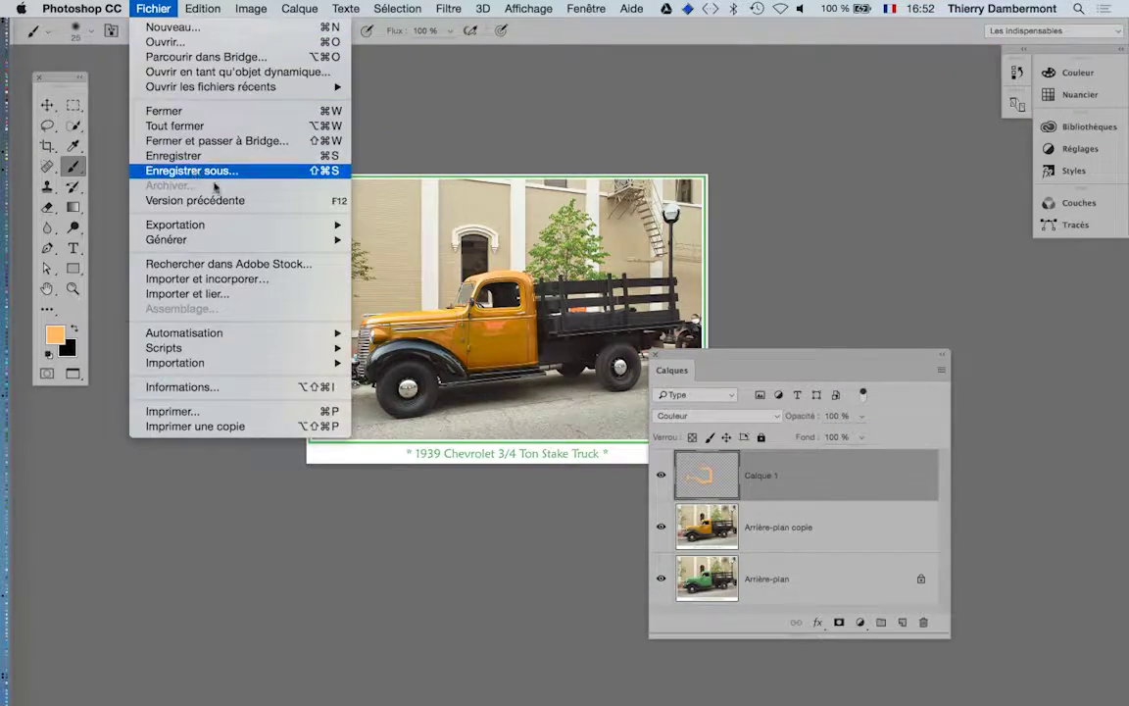
left_click(191, 170)
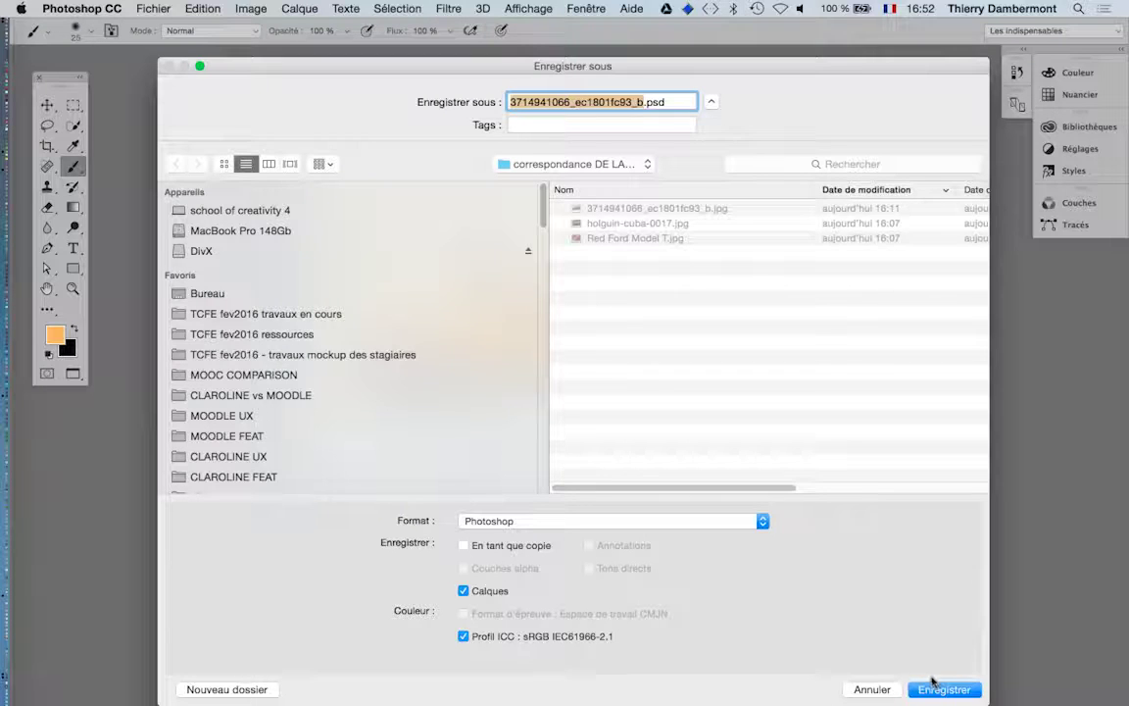
left_click(940, 688)
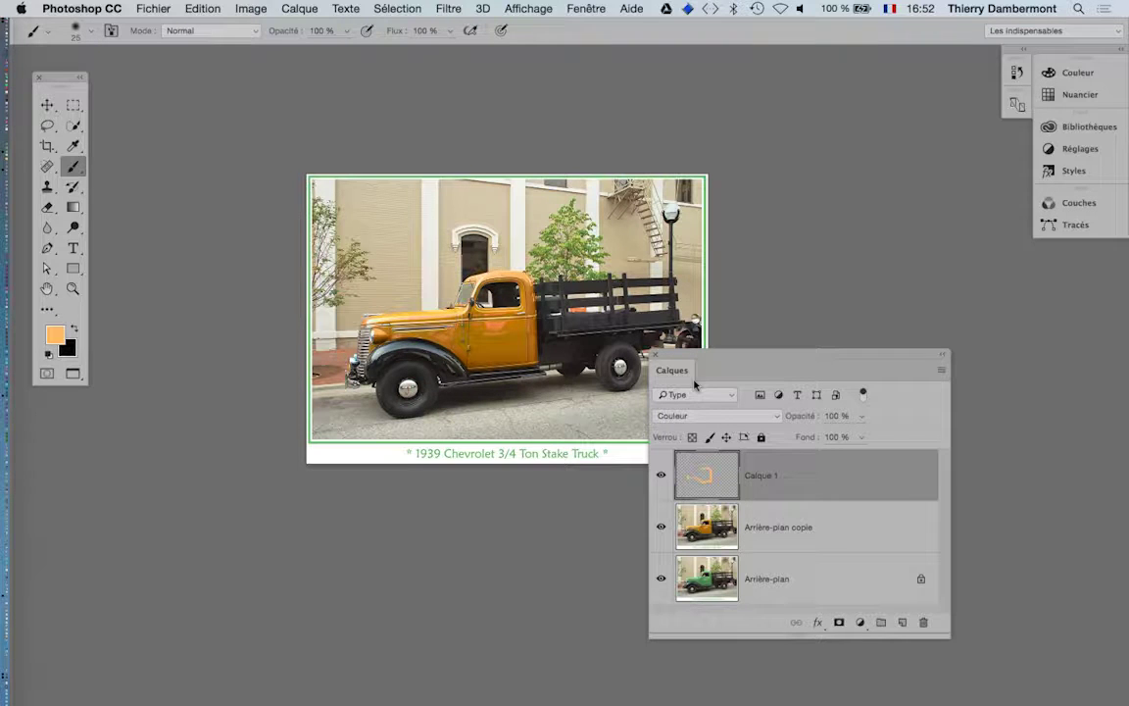
Ready the Move tool, leave the saved truck image, and close the yellow-orange truck reference photo
scroll(490, 311, "right", 5)
scroll(491, 312, "down", 4)
scroll(402, 294, "up", 3)
left_click(47, 105)
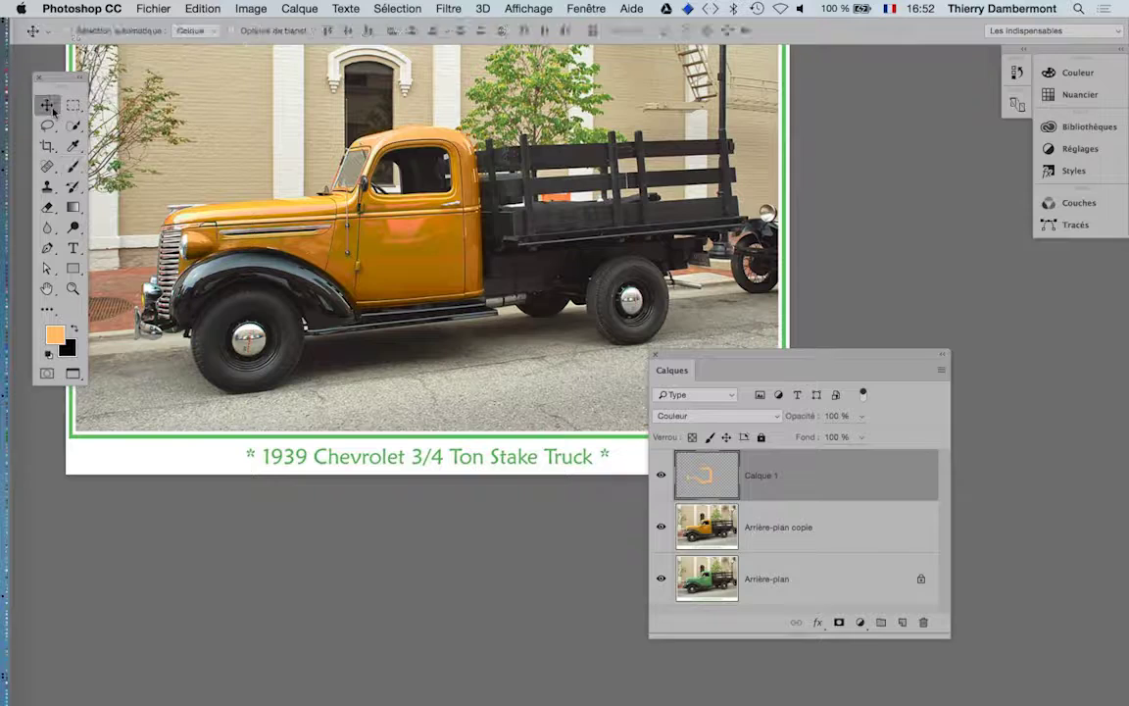
scroll(760, 304, "left", 3)
scroll(759, 304, "up", 2)
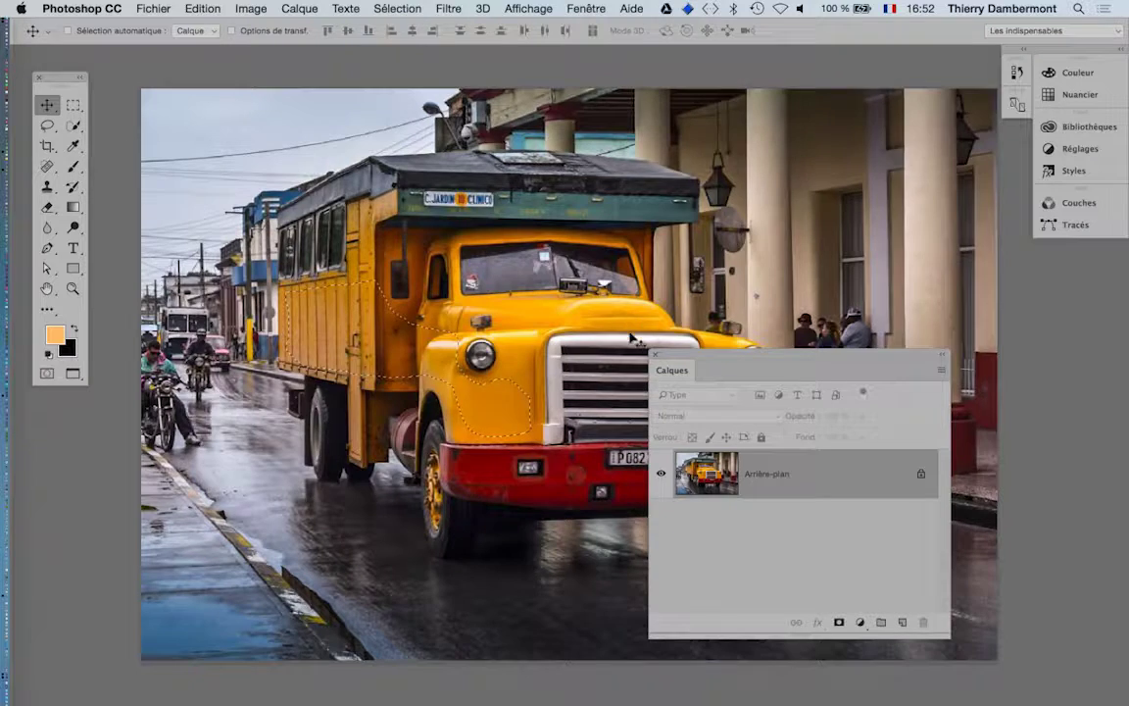
key("super+w")
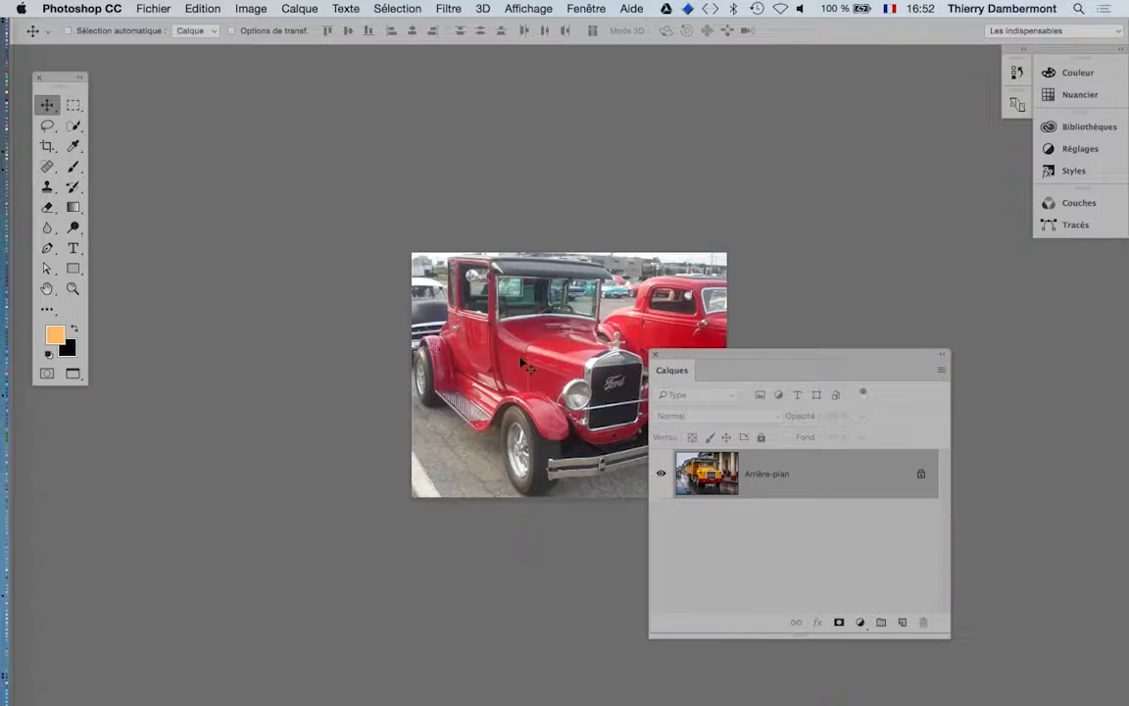